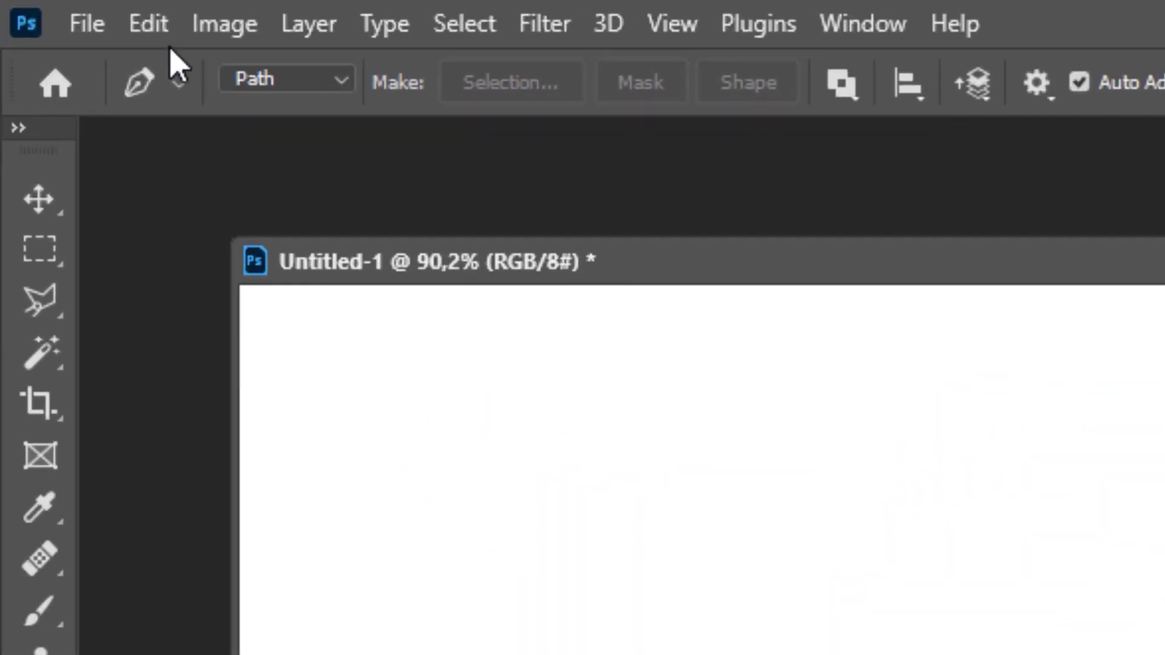
# Step: Enable the Content-Aware Tracing Tool in the Technology Previews preferences
pyautogui.click(148, 25)
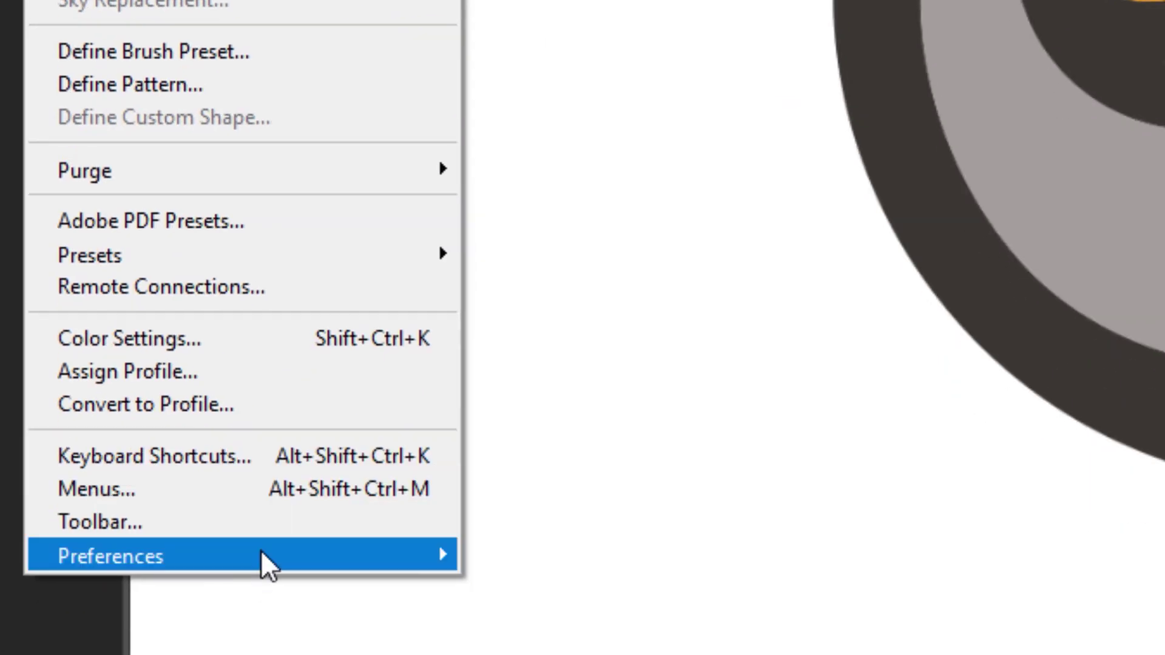
pyautogui.moveTo(262, 553)
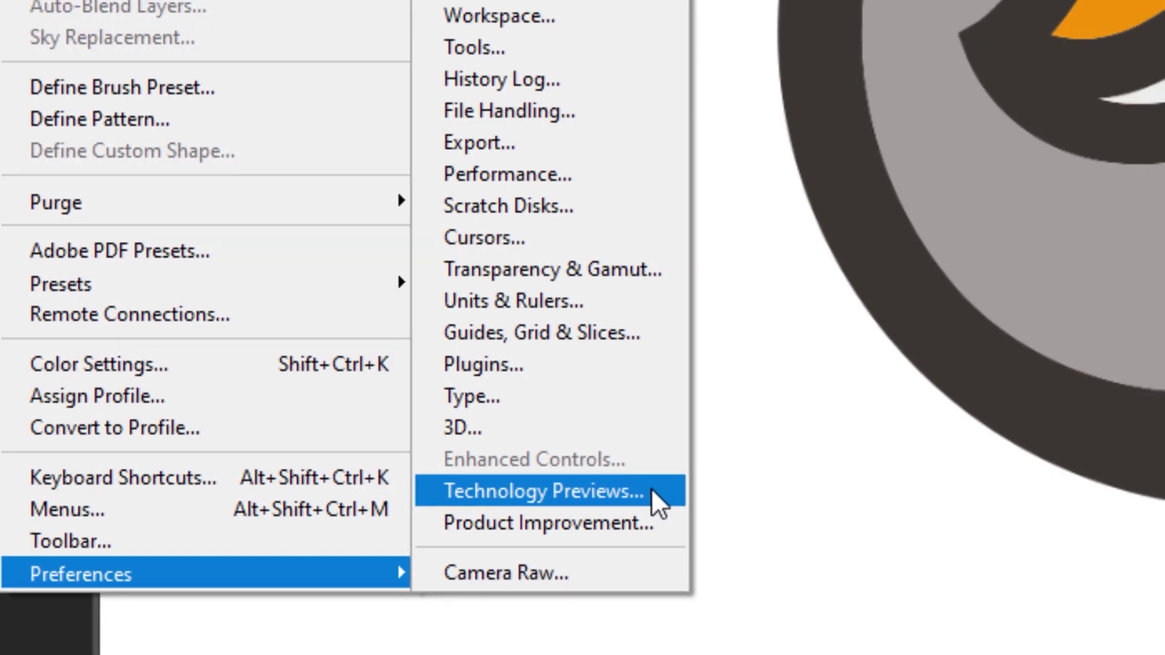
pyautogui.click(653, 492)
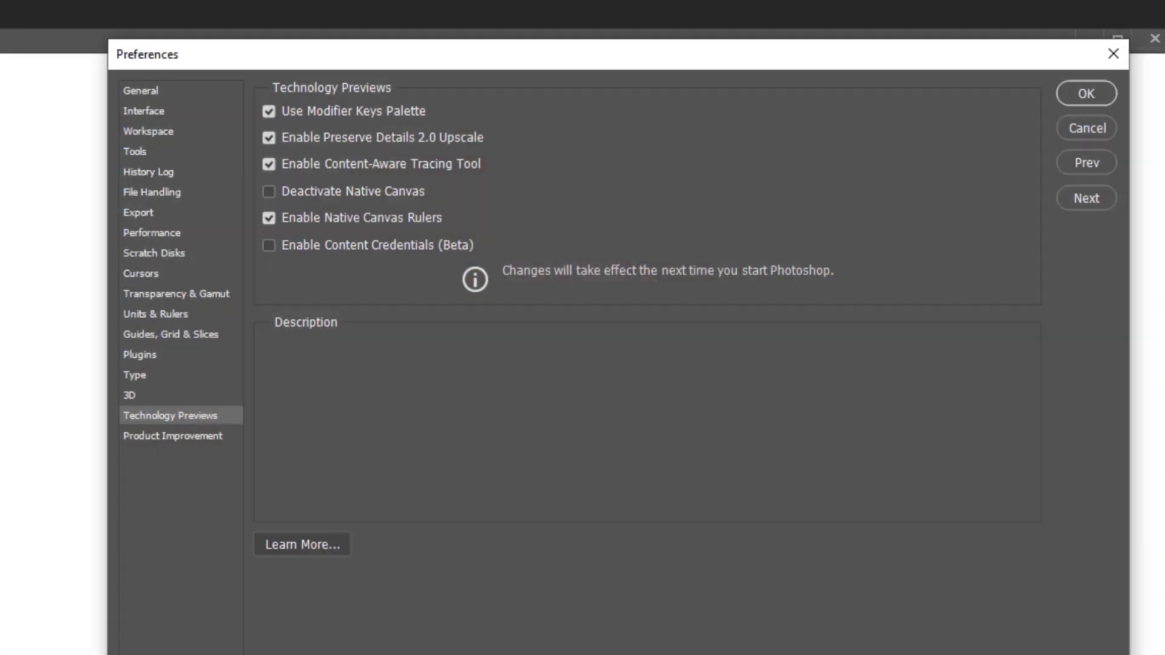
pyautogui.moveTo(428, 63); pyautogui.dragTo(409, 58)
pyautogui.moveTo(320, 174)
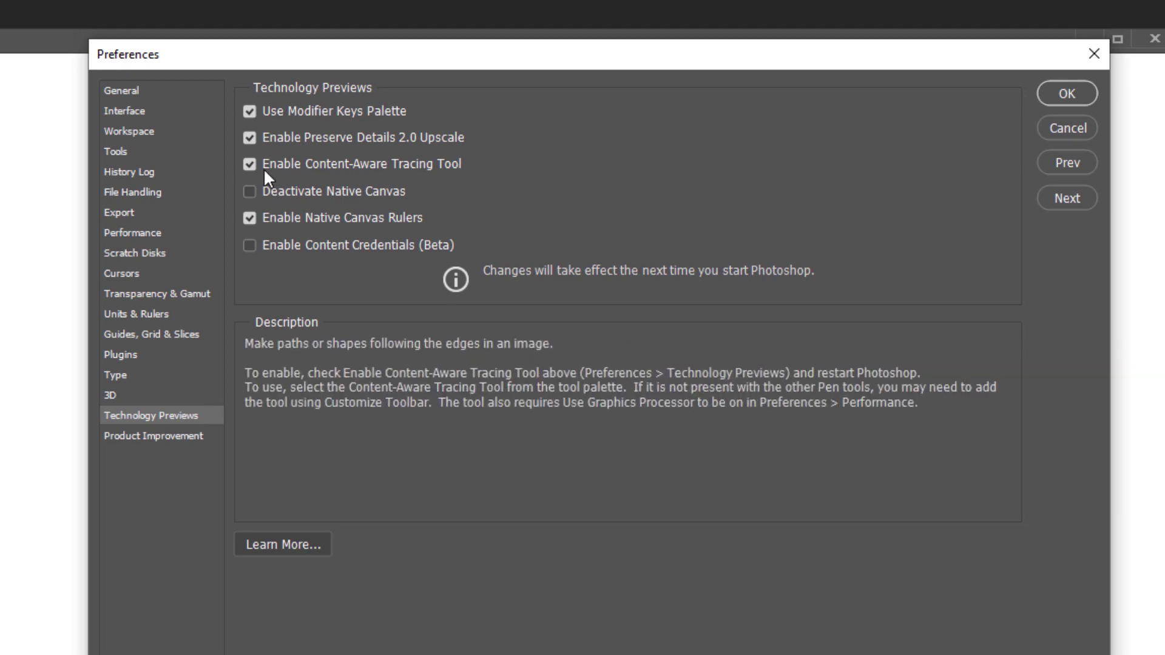
pyautogui.click(1067, 93)
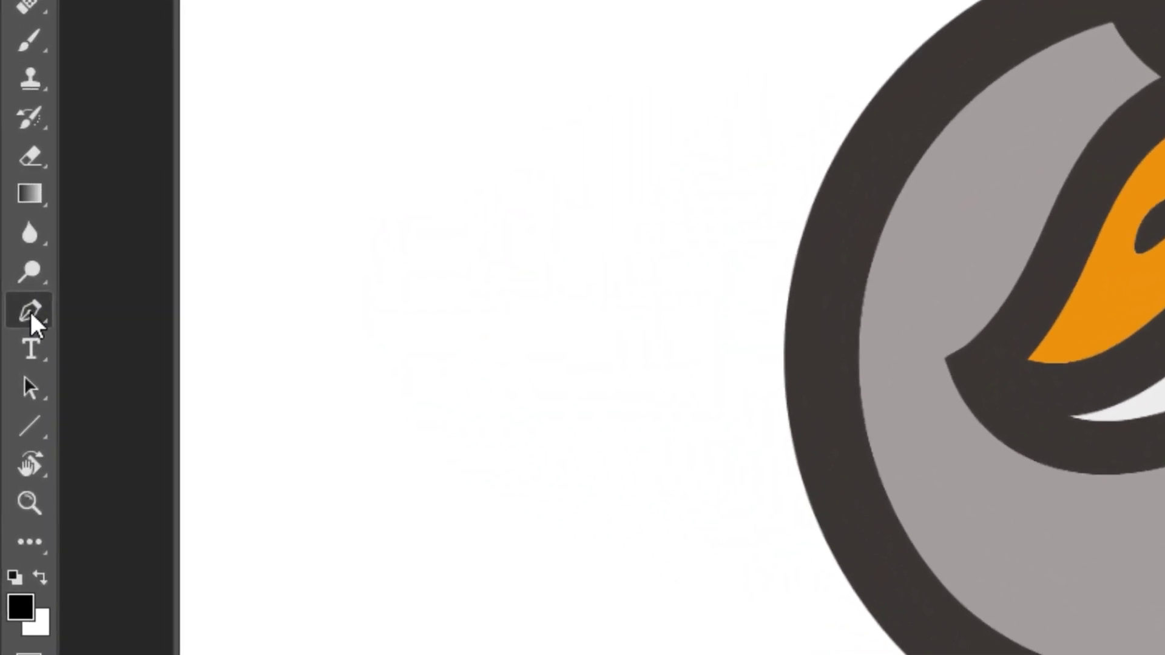
# Step: Switch from the Pen tool group to the Content-Aware Tracing Tool
pyautogui.rightClick(31, 316)
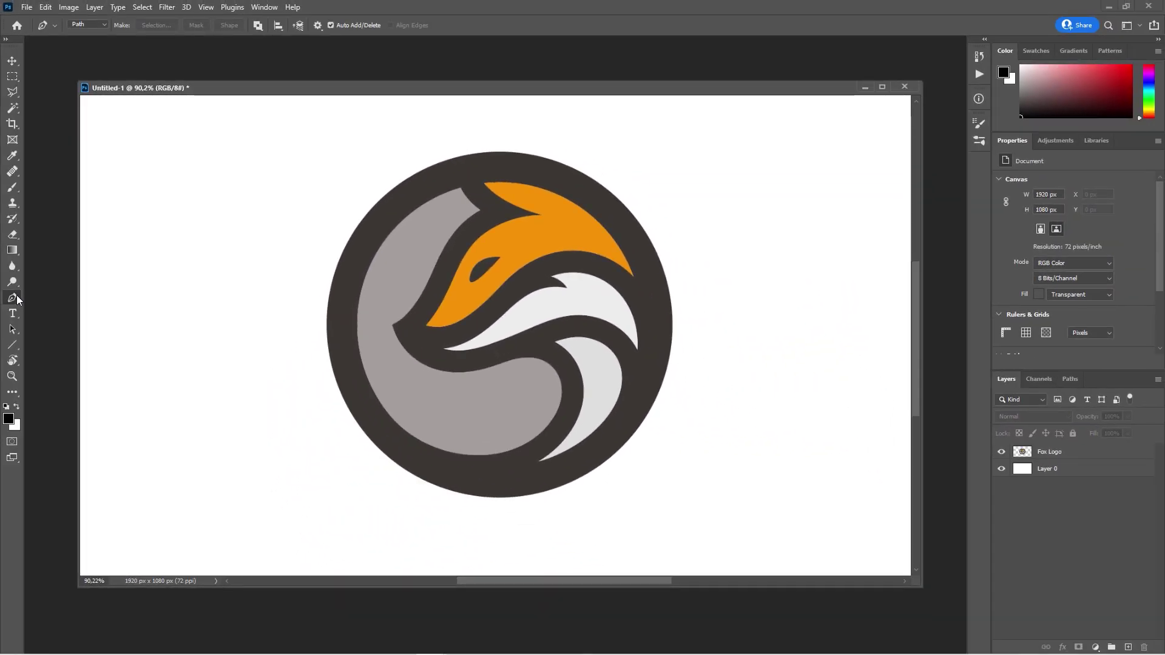
pyautogui.rightClick(16, 295)
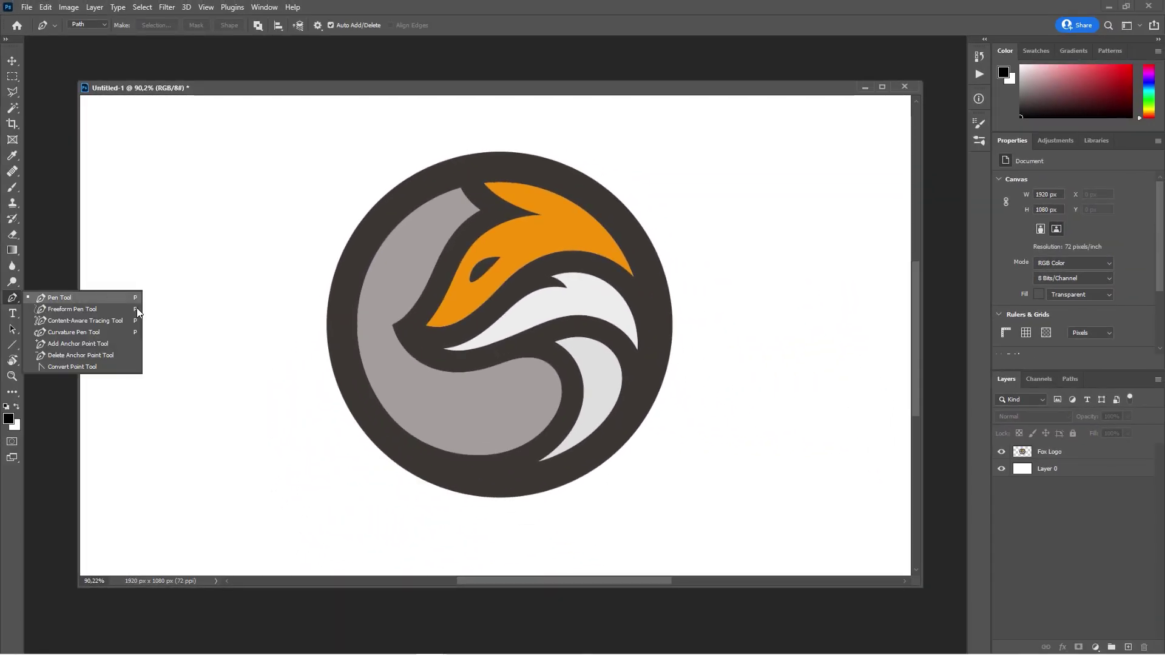
pyautogui.click(110, 325)
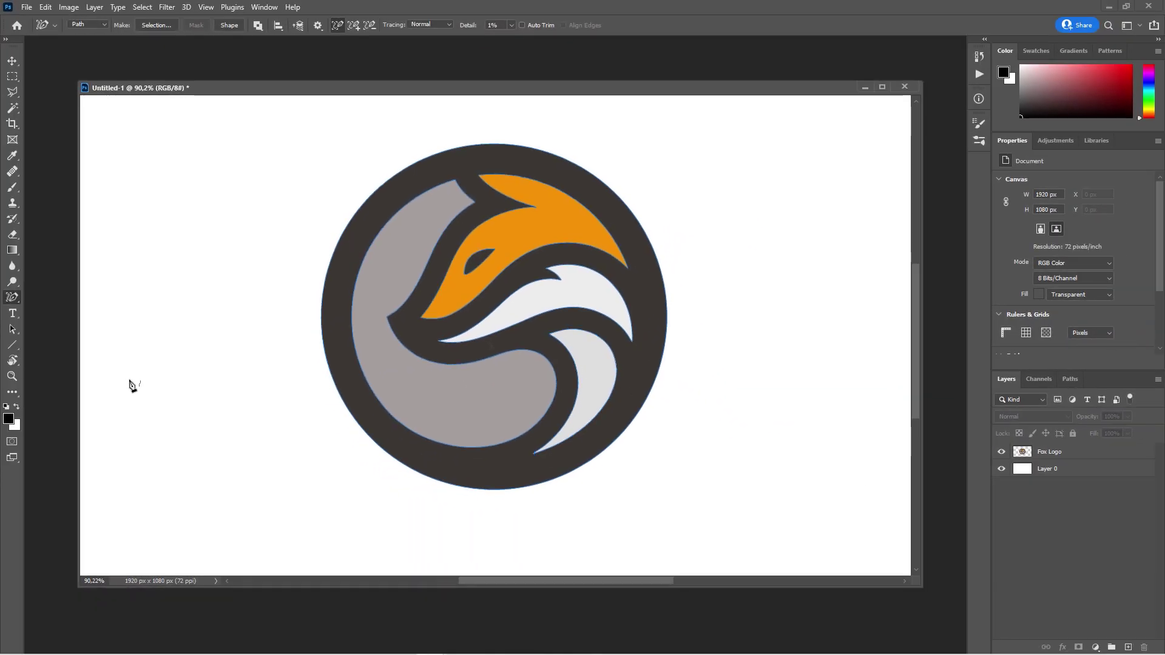
# Step: Marquee-select all traced paths around the fox logo with the Path Selection tool
pyautogui.click(12, 329)
pyautogui.moveTo(246, 138); pyautogui.dragTo(636, 492)
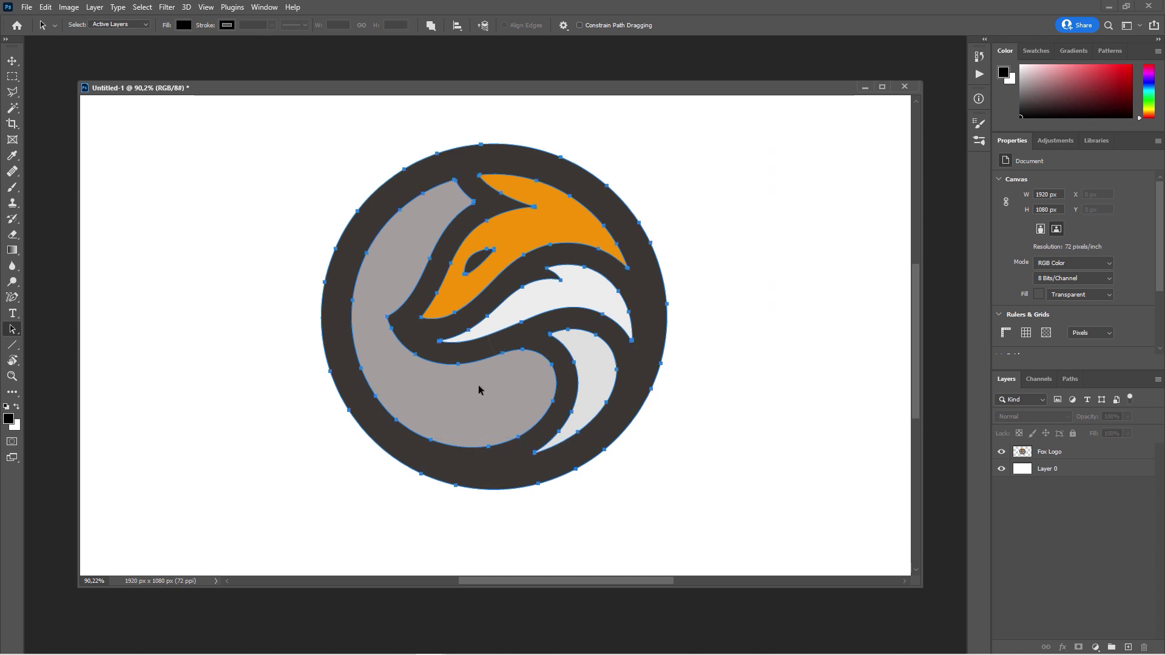
pyautogui.scroll(10, 456, 299)
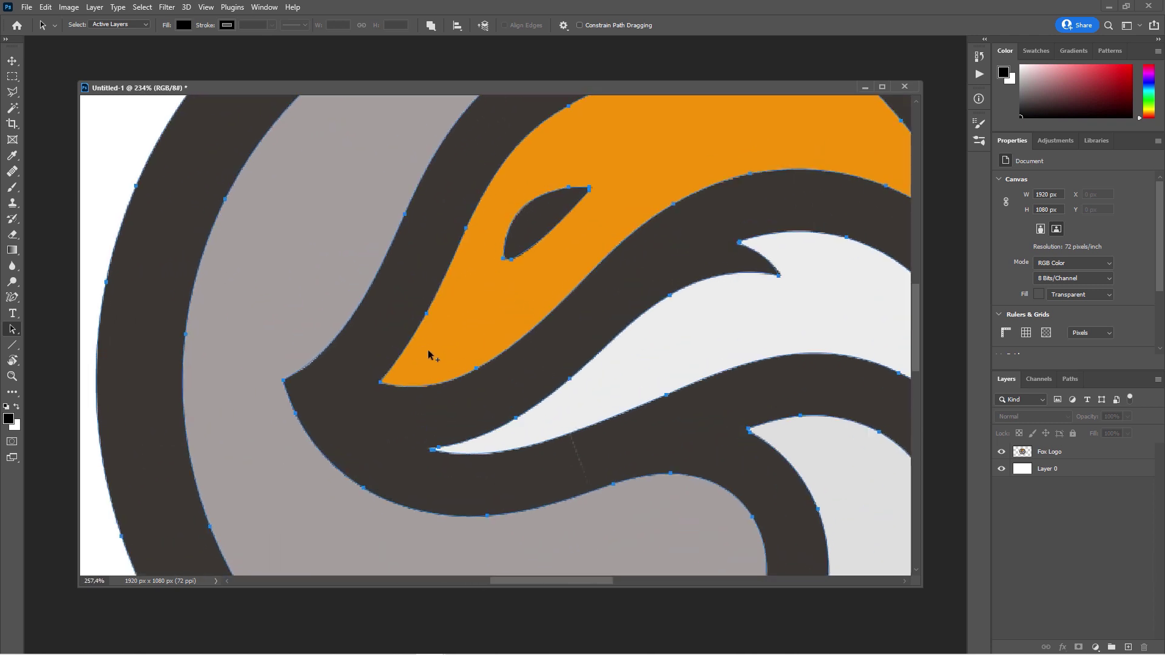
pyautogui.scroll(-10, 465, 344)
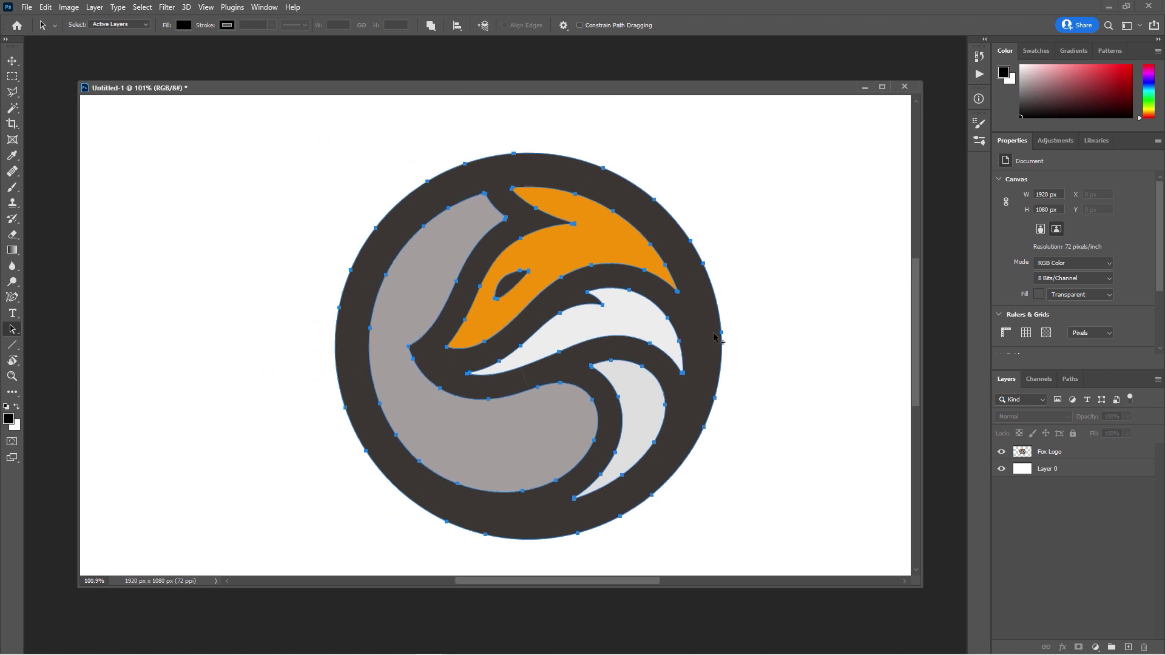
# Step: Hide the Fox Logo and Layer 0 layers
pyautogui.moveTo(765, 263); pyautogui.dragTo(741, 242)
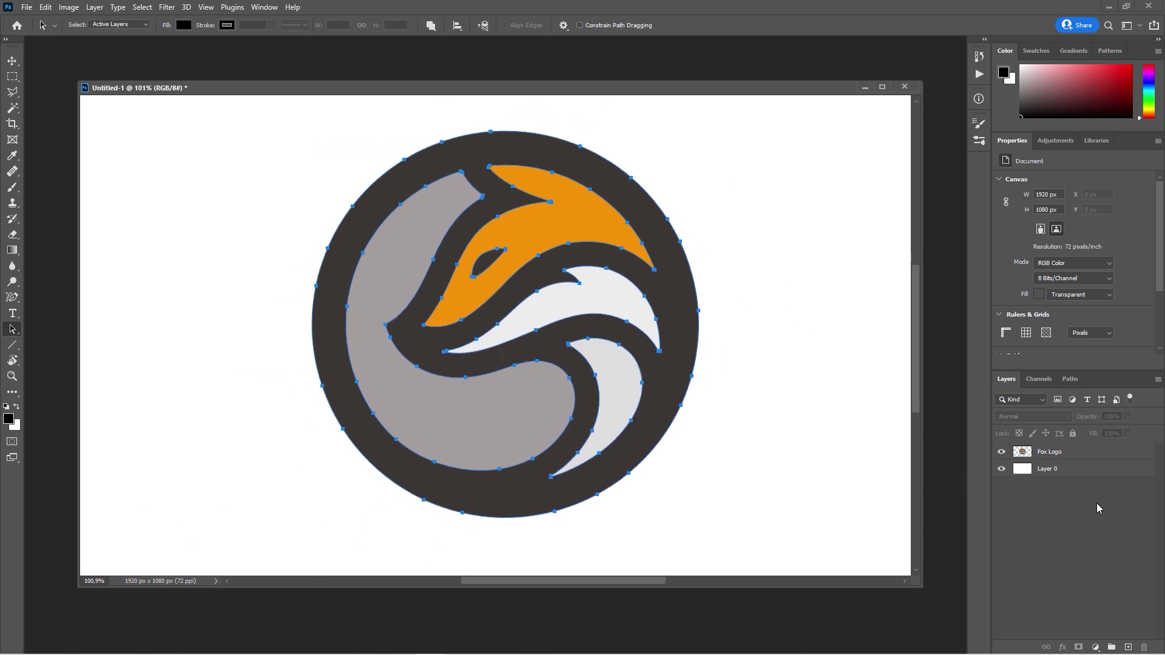
pyautogui.moveTo(1001, 452); pyautogui.dragTo(1001, 469)
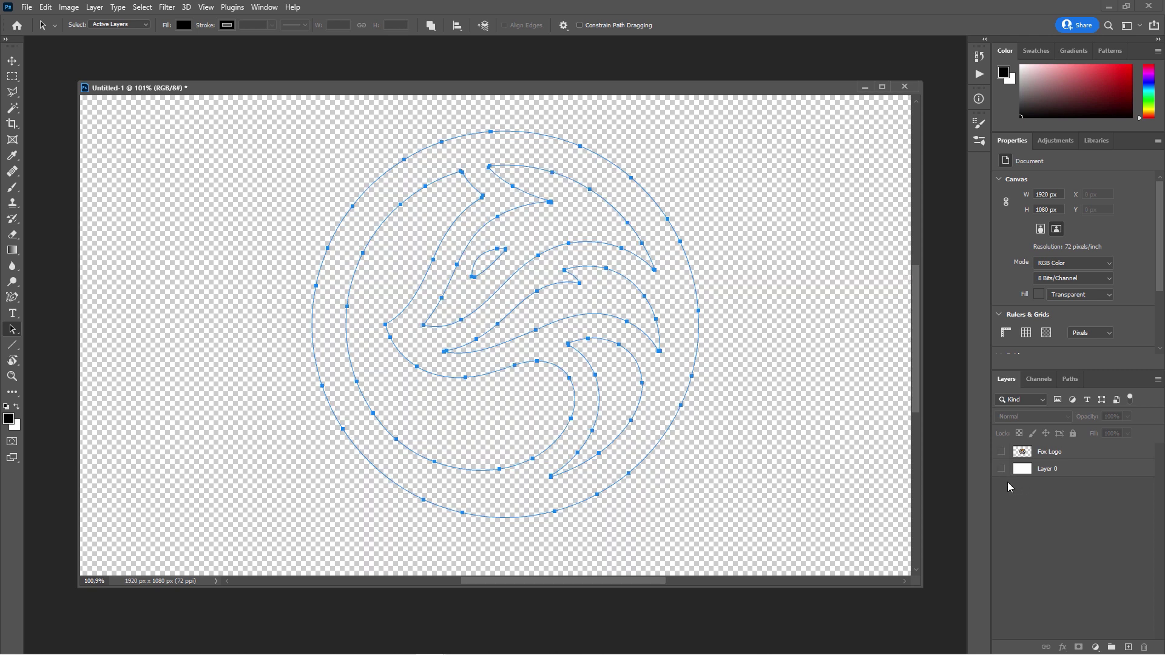
pyautogui.scroll(-2, 522, 351)
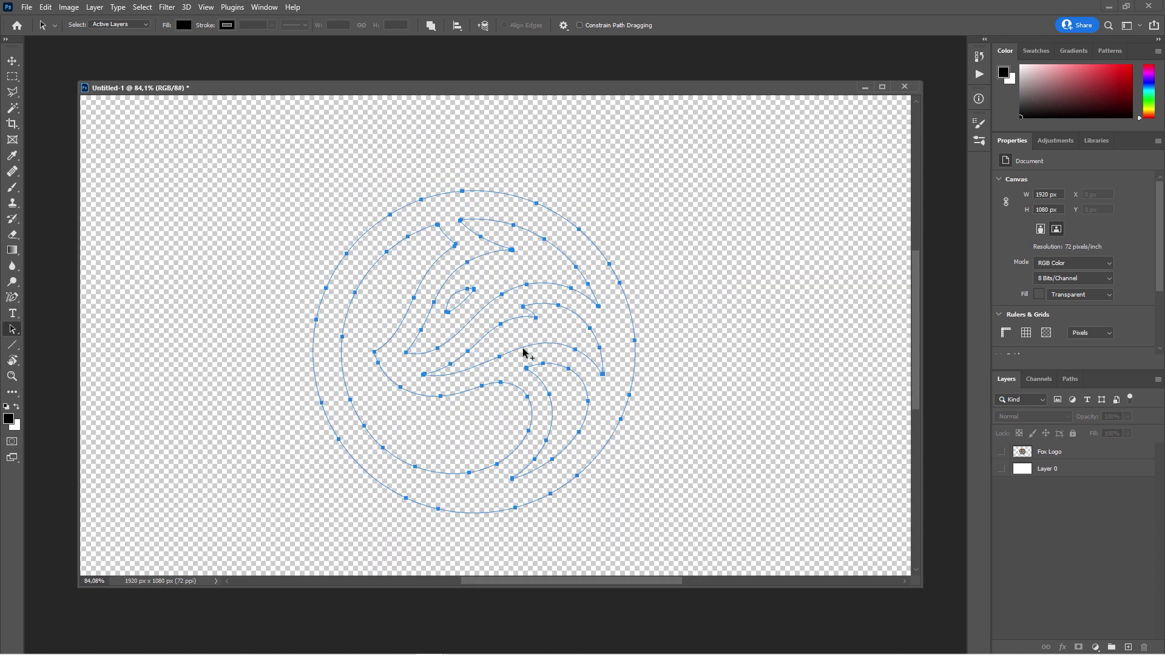
pyautogui.scroll(-1, 717, 296)
pyautogui.hotkey('ctrl', 't')
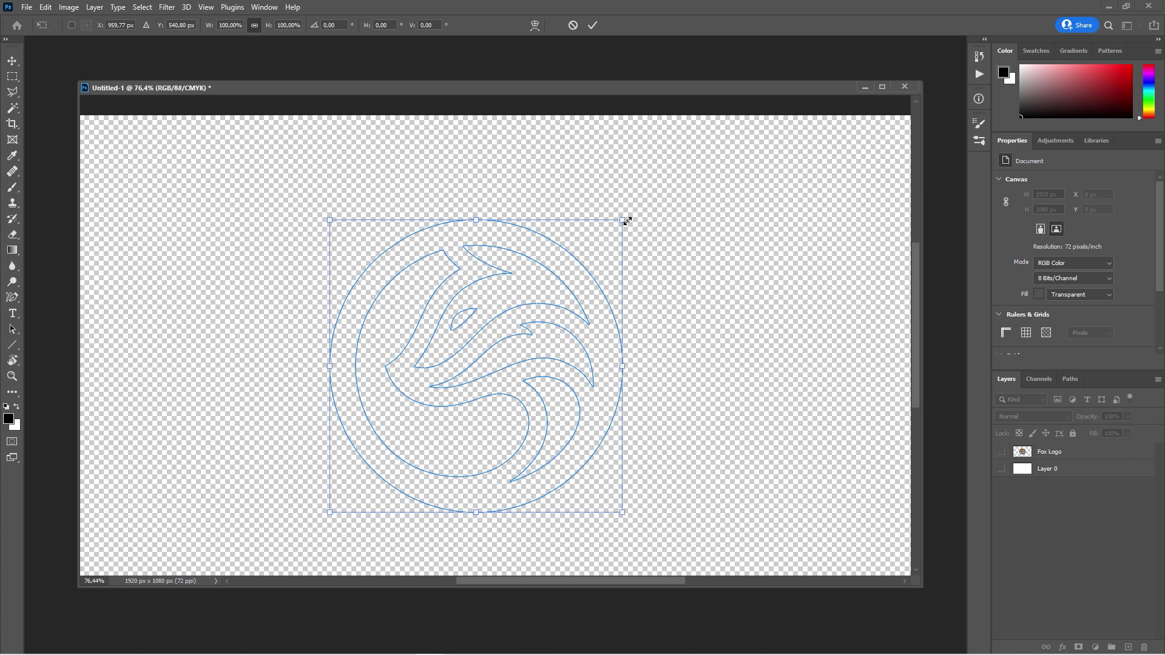
pyautogui.press('a')
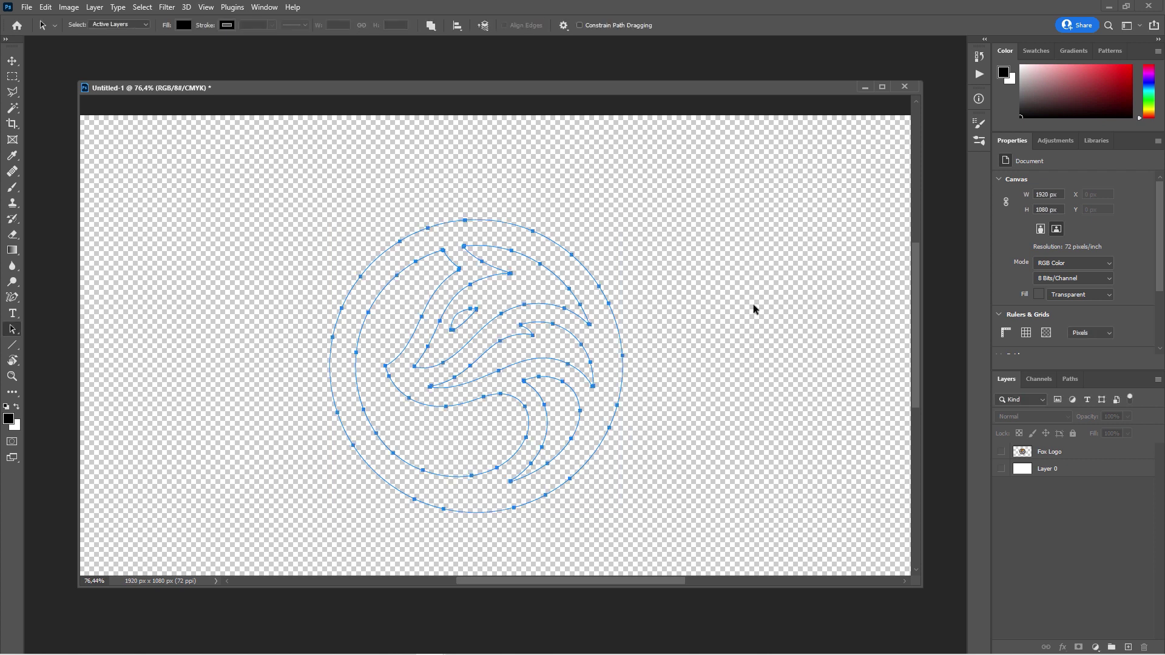
pyautogui.click(1001, 452)
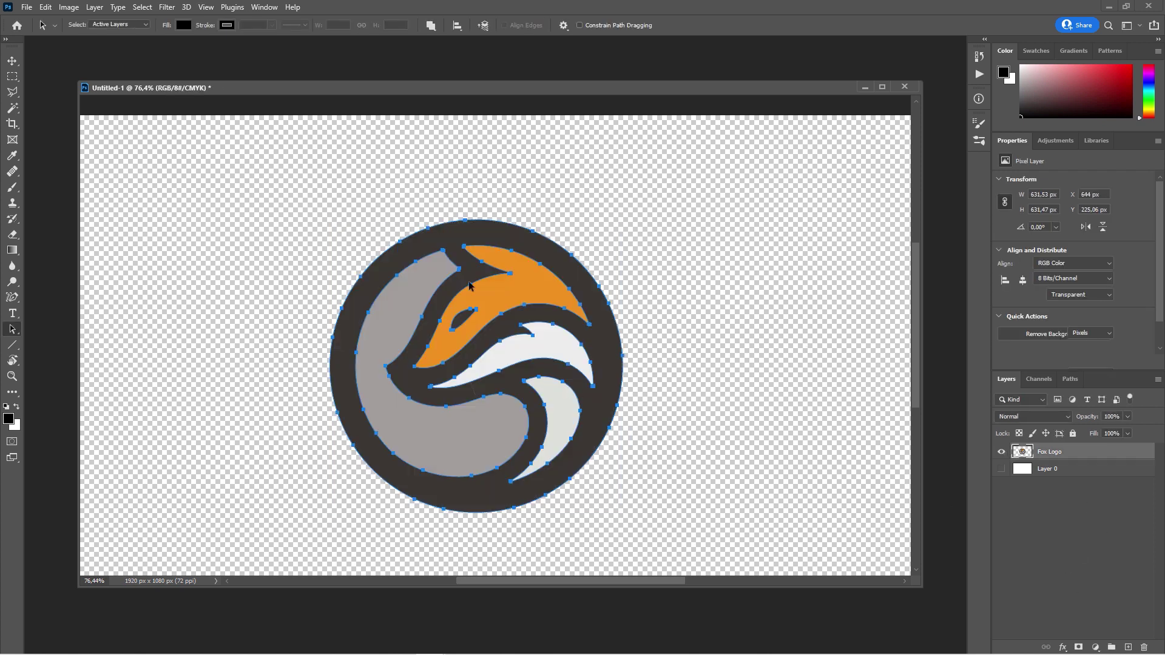
pyautogui.click(598, 255)
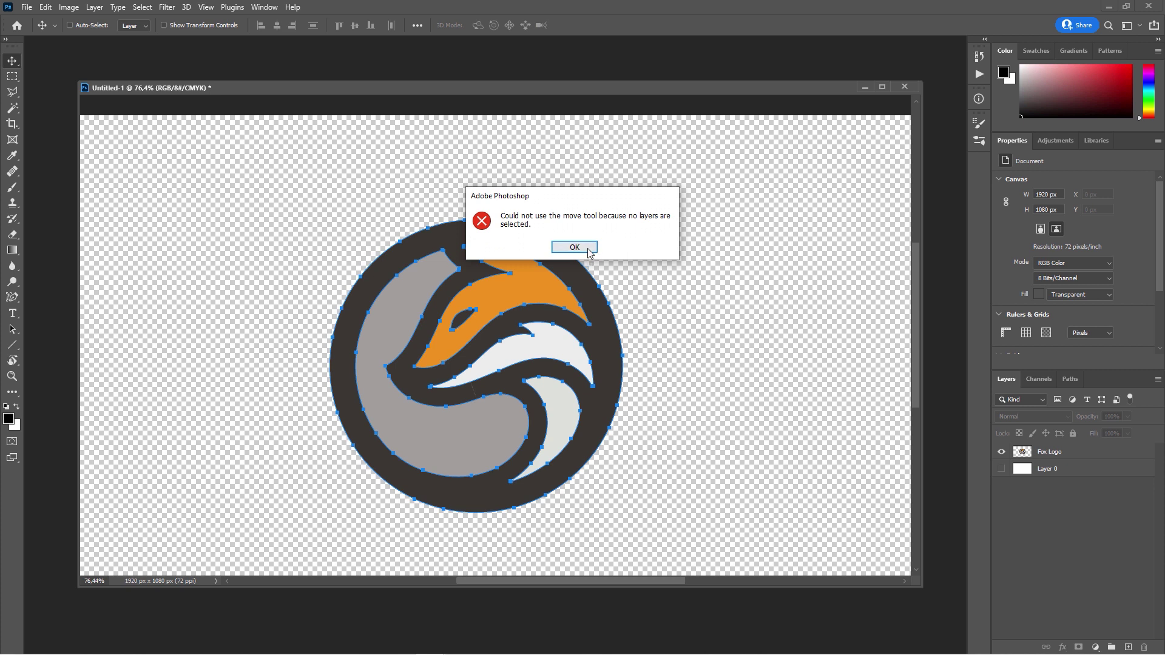
pyautogui.click(578, 248)
pyautogui.scroll(15, 543, 275)
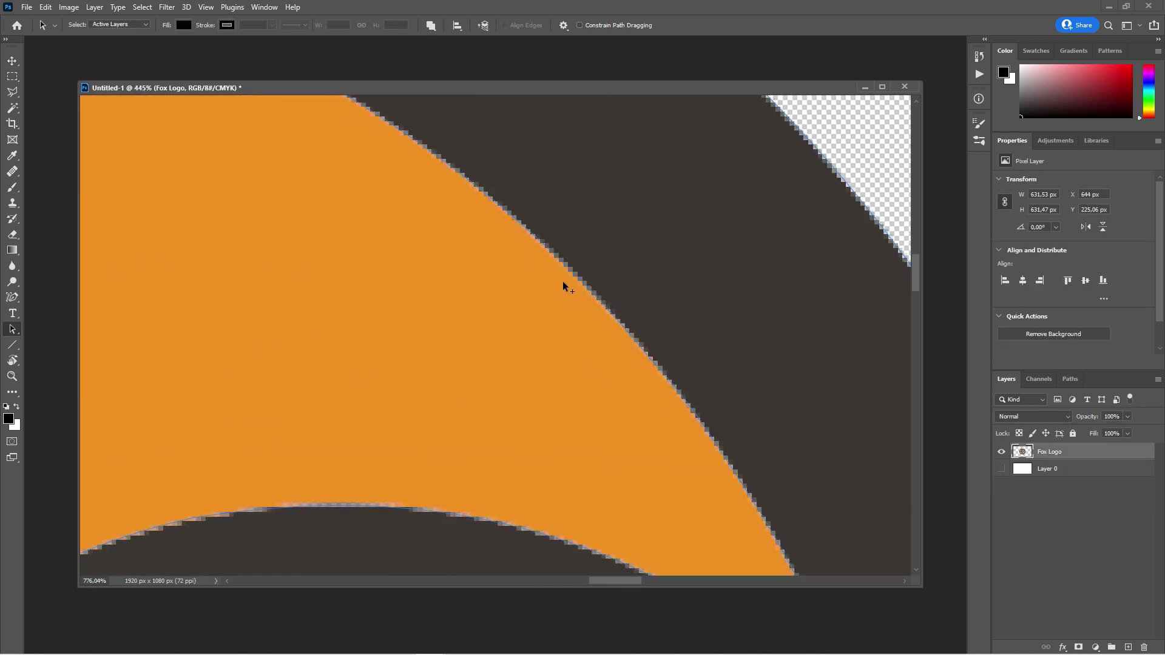
pyautogui.scroll(-8, 526, 281)
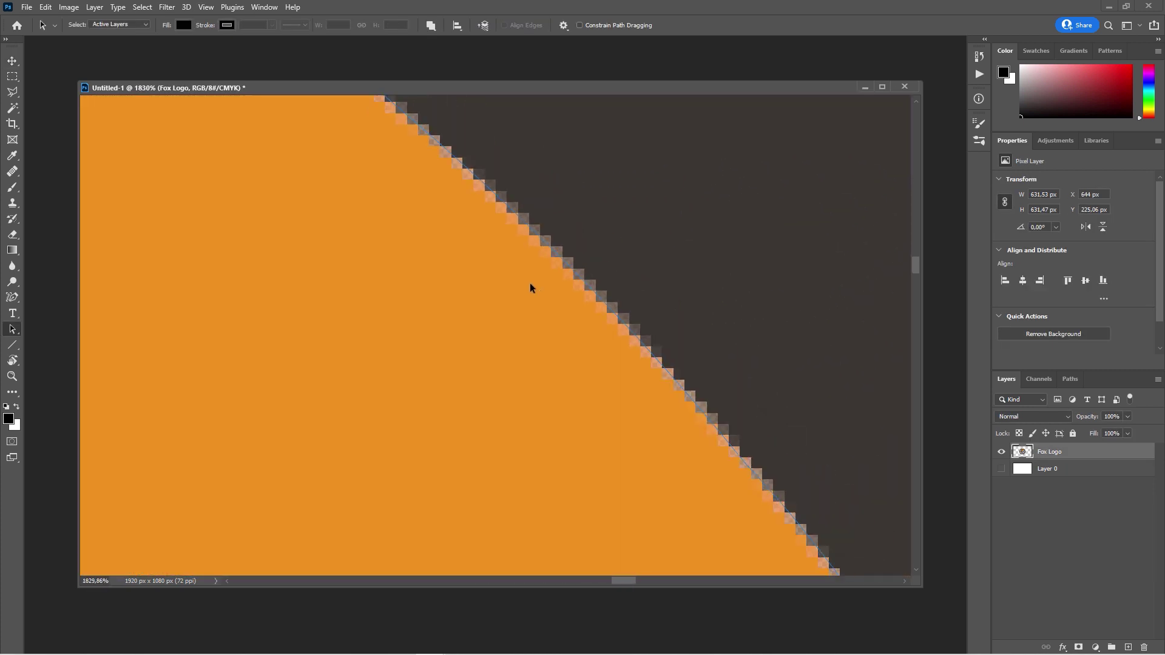
pyautogui.scroll(-8, 515, 290)
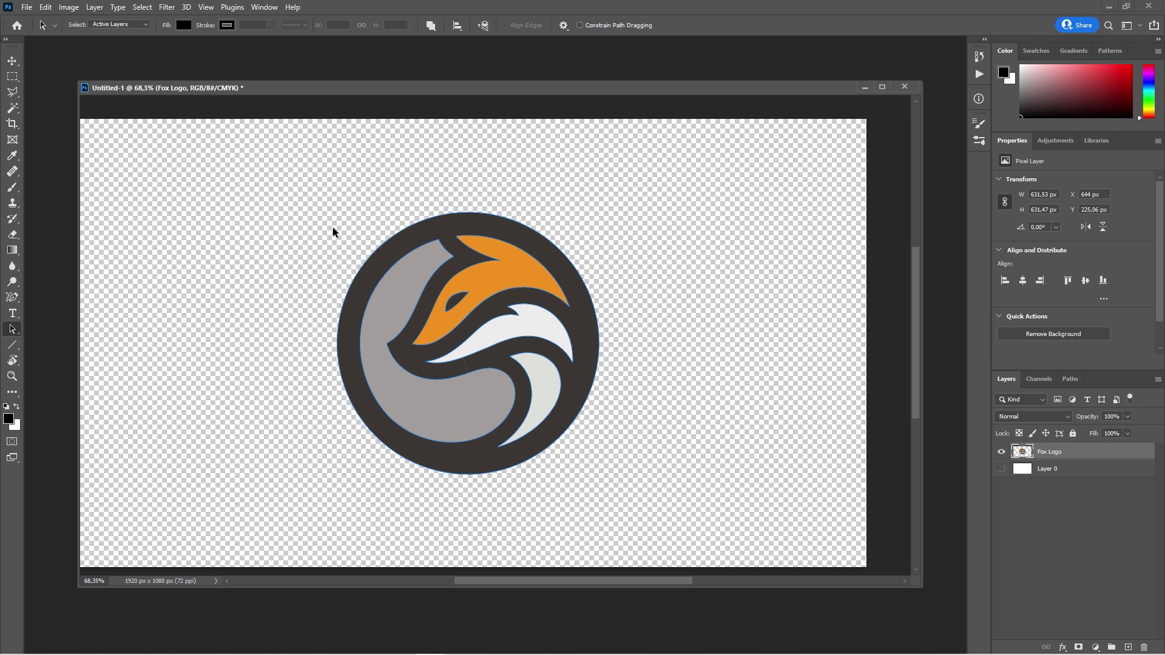
# Step: Begin exporting the Work Path to Illustrator, then cancel the export
pyautogui.click(1000, 453)
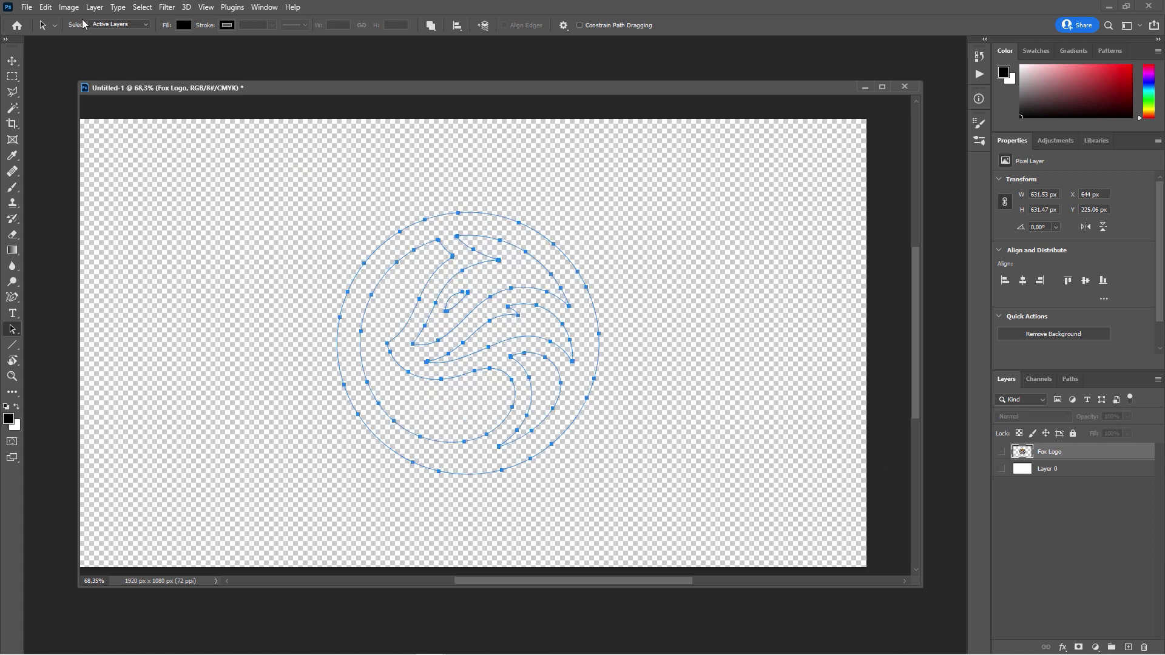
pyautogui.click(27, 6)
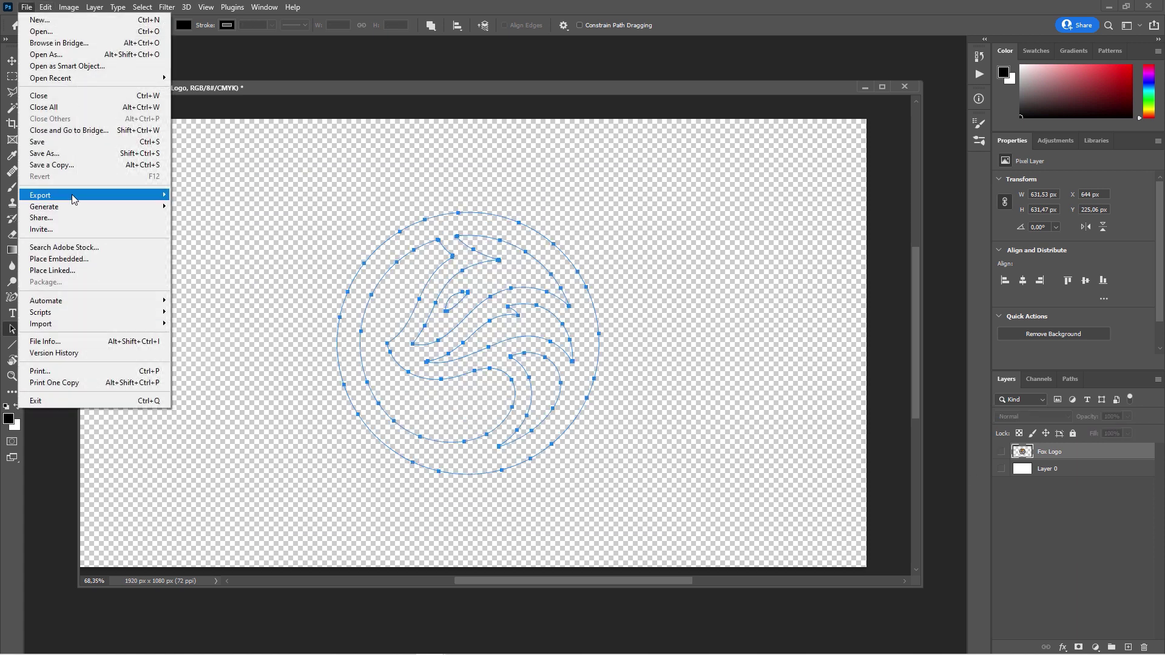
pyautogui.moveTo(73, 199)
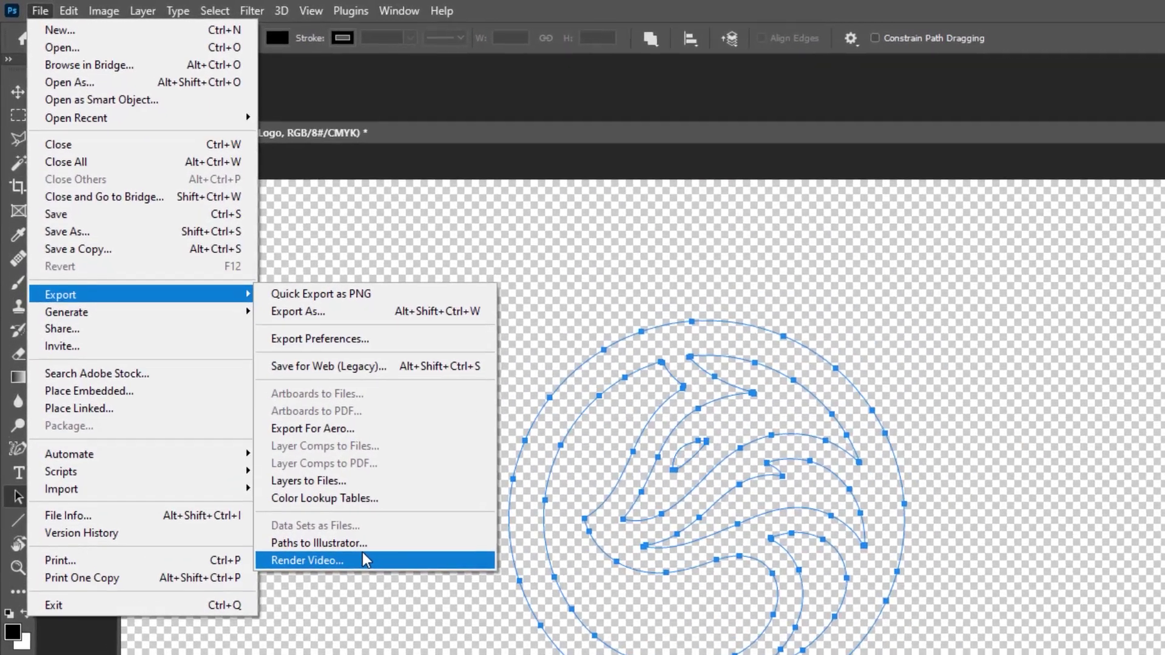
pyautogui.click(378, 544)
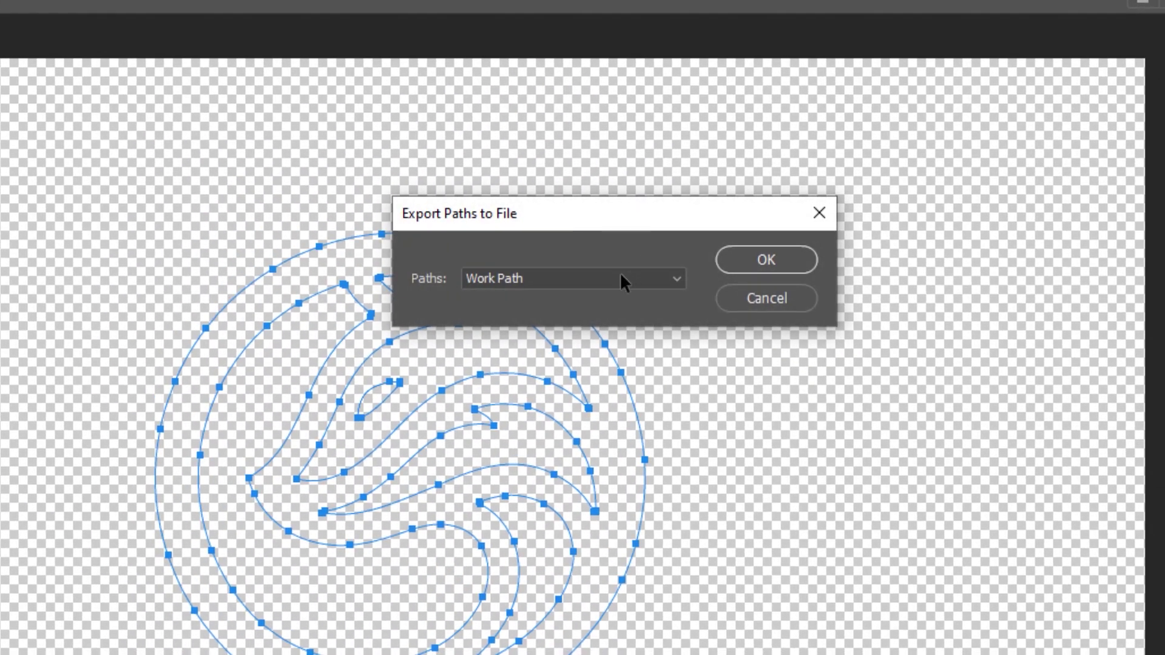
pyautogui.click(678, 279)
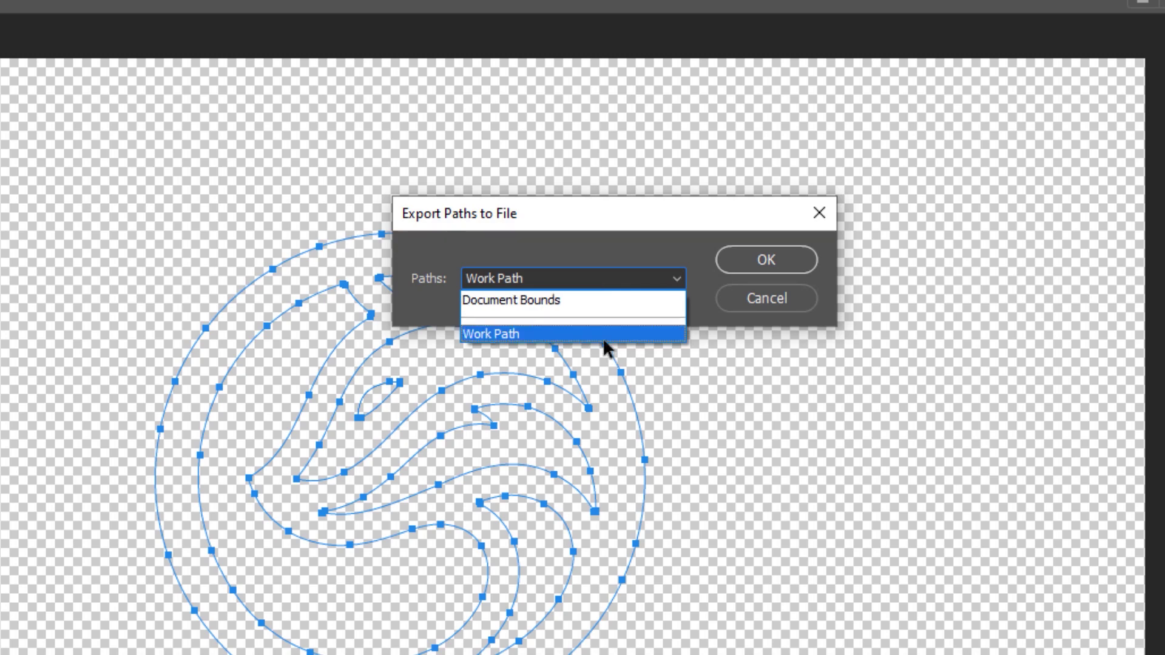
pyautogui.click(604, 339)
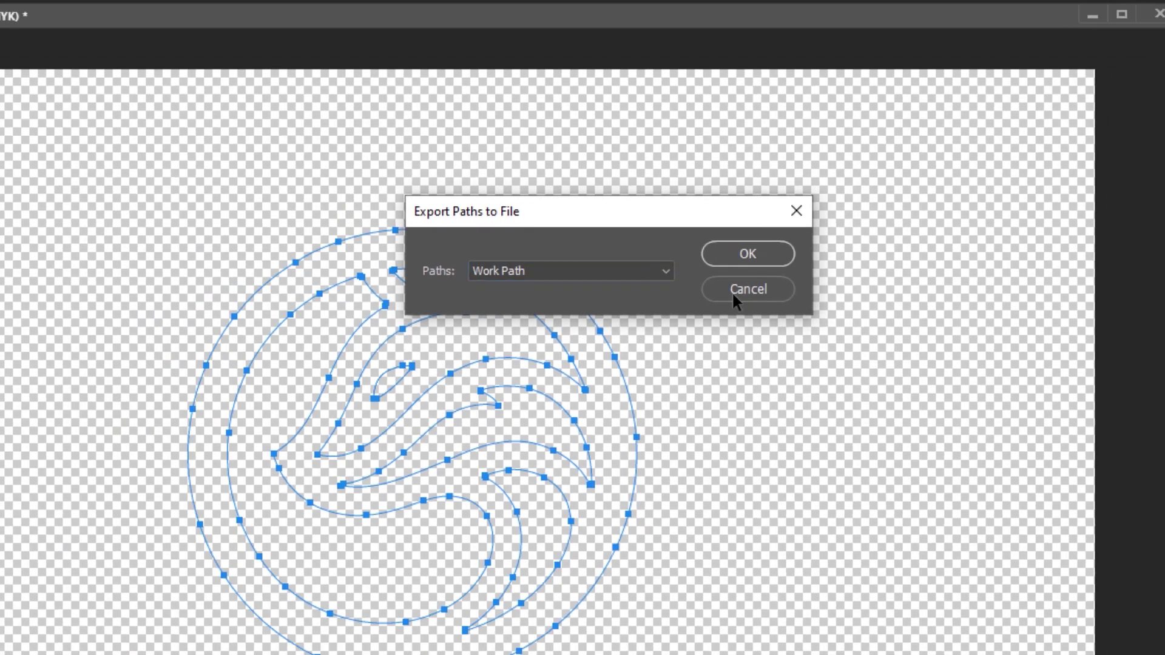
pyautogui.click(766, 298)
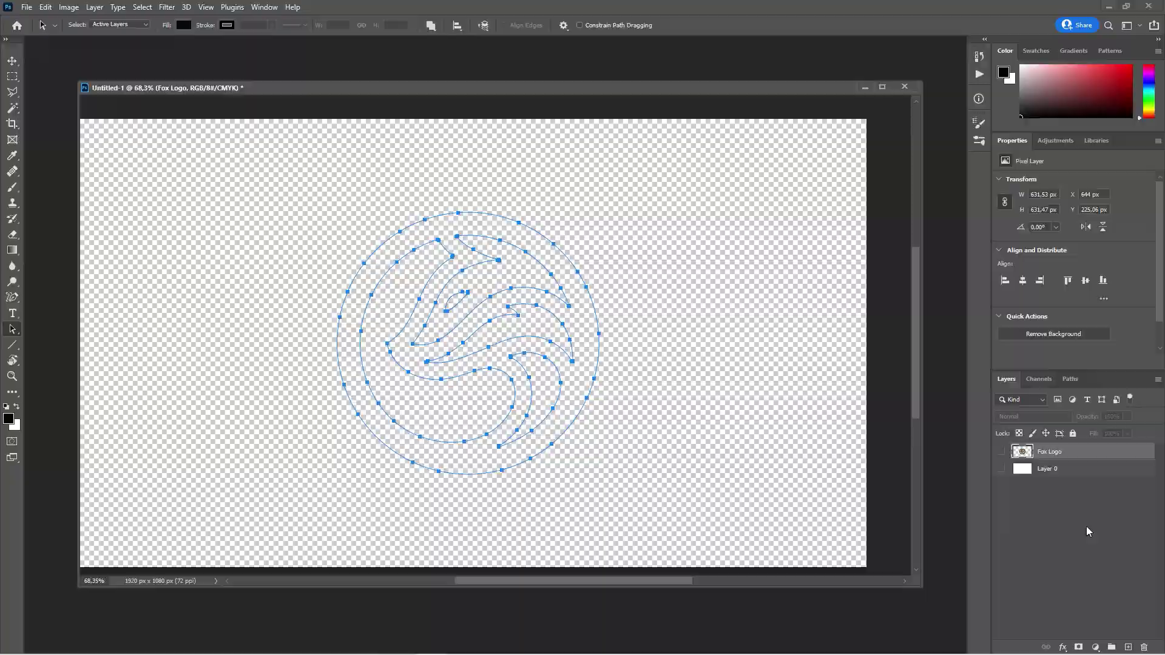
# Step: Show the Fox Logo layer again and make it the active layer
pyautogui.click(1086, 531)
pyautogui.click(1001, 452)
pyautogui.click(1053, 456)
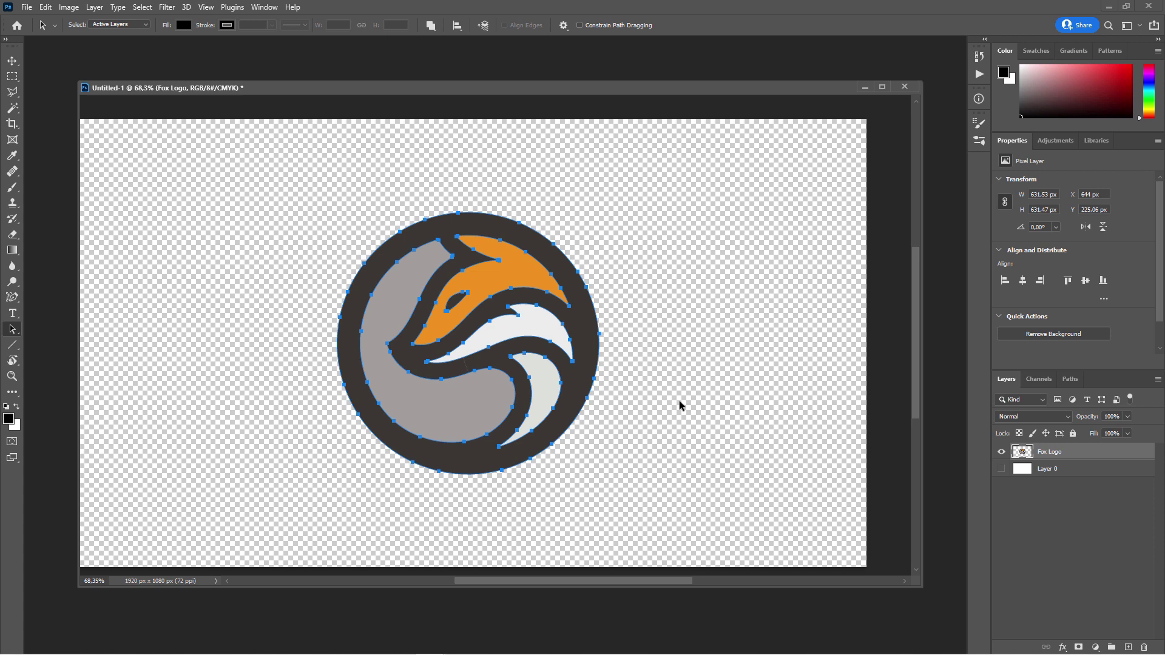
pyautogui.click(1033, 529)
pyautogui.click(46, 7)
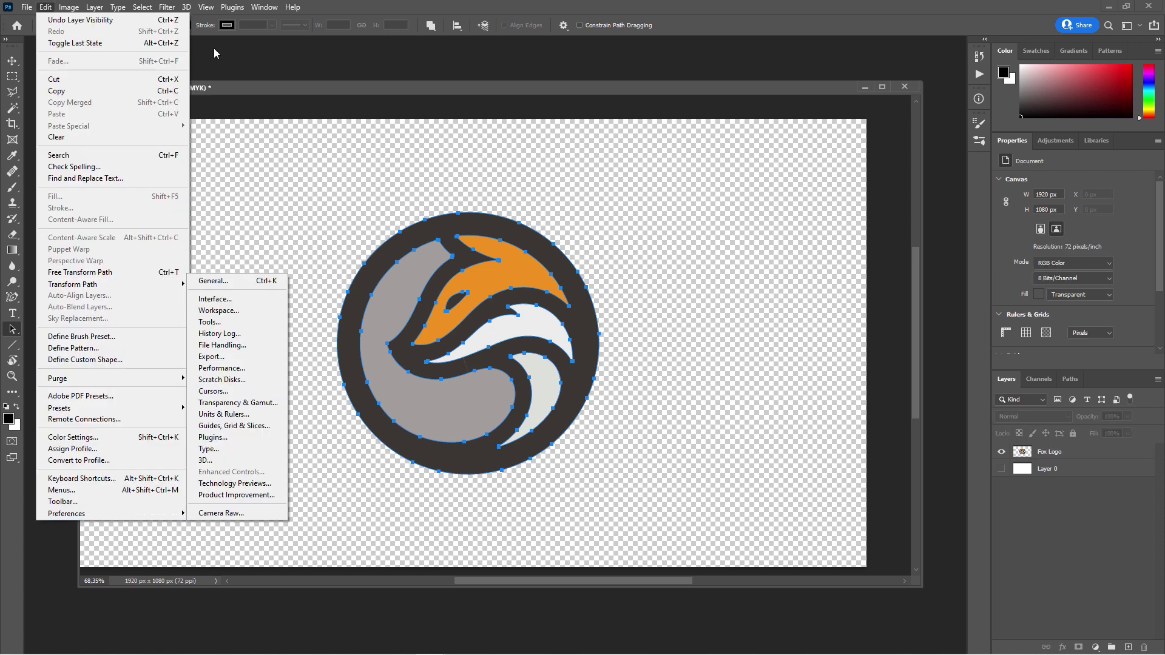
pyautogui.press('Escape')
pyautogui.click(45, 9)
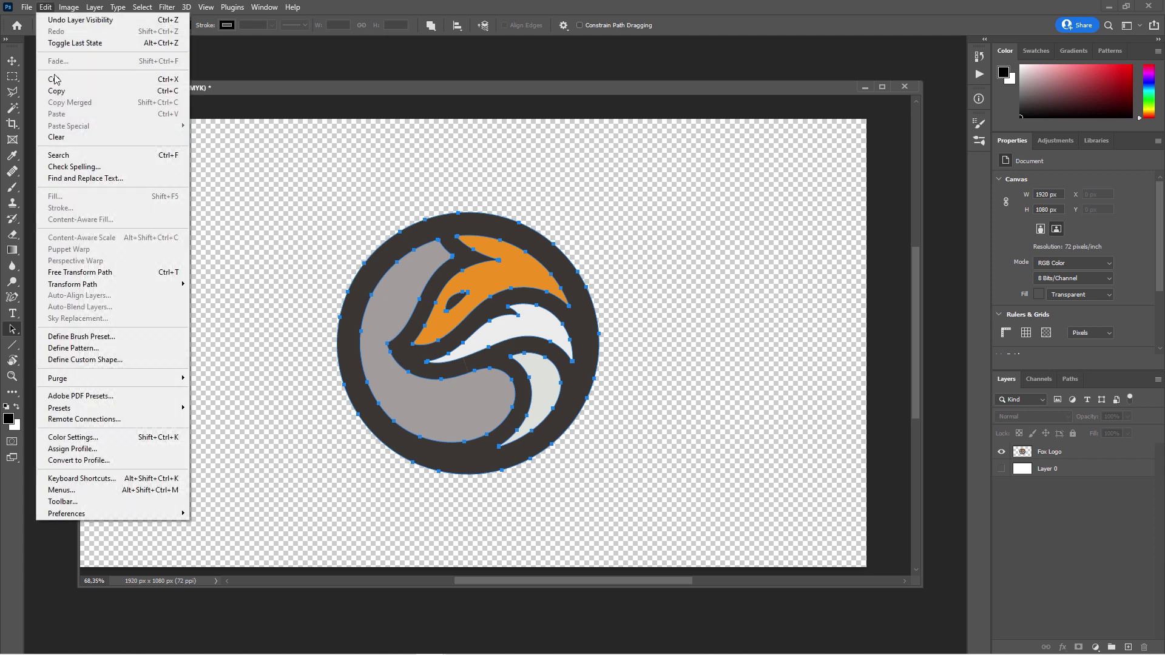
pyautogui.moveTo(170, 513)
pyautogui.click(268, 484)
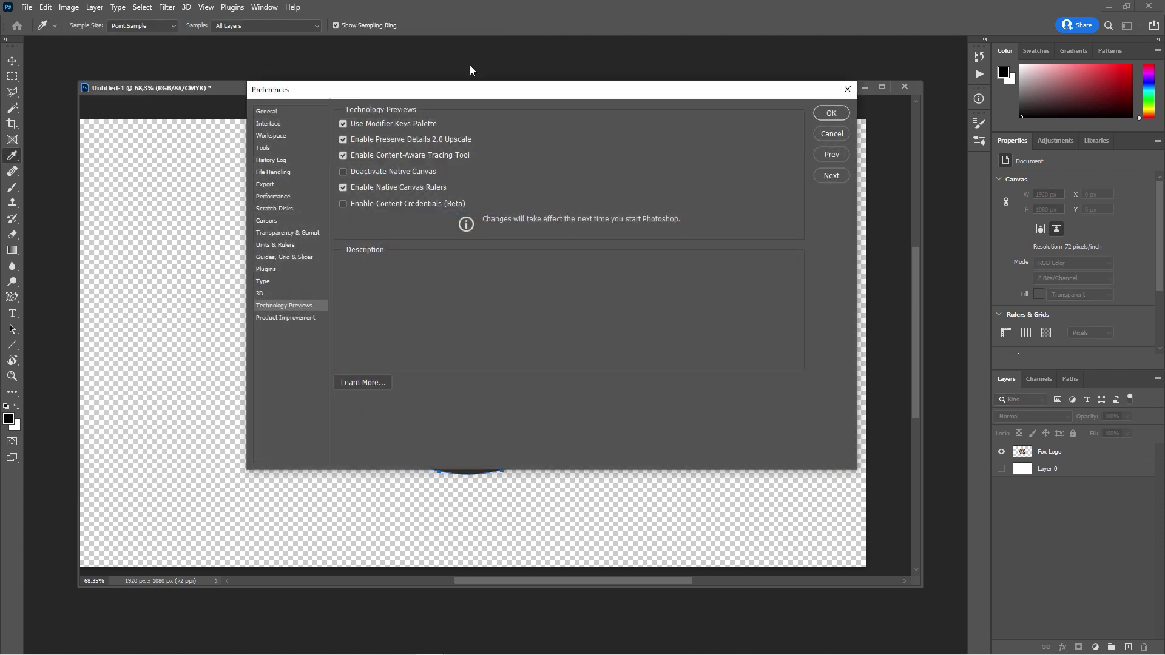
pyautogui.moveTo(470, 90)
pyautogui.mouseDown()
pyautogui.moveTo(728, 121)
pyautogui.moveTo(776, 56)
pyautogui.moveTo(416, 108)
pyautogui.moveTo(452, 95)
pyautogui.mouseUp()
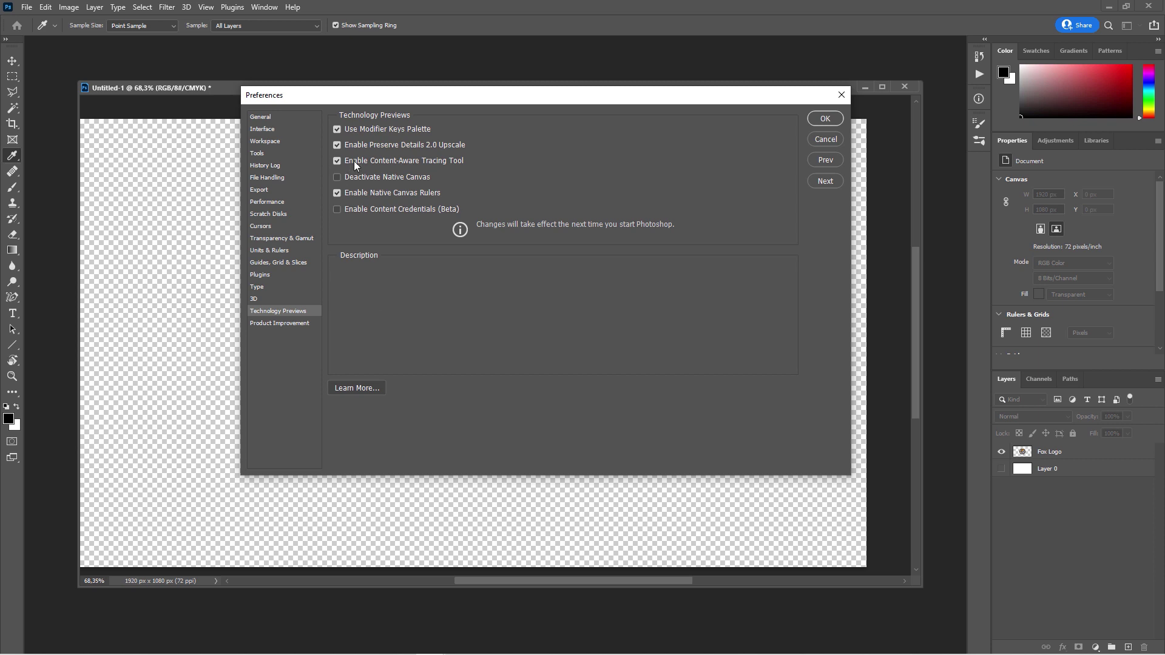
pyautogui.moveTo(346, 160)
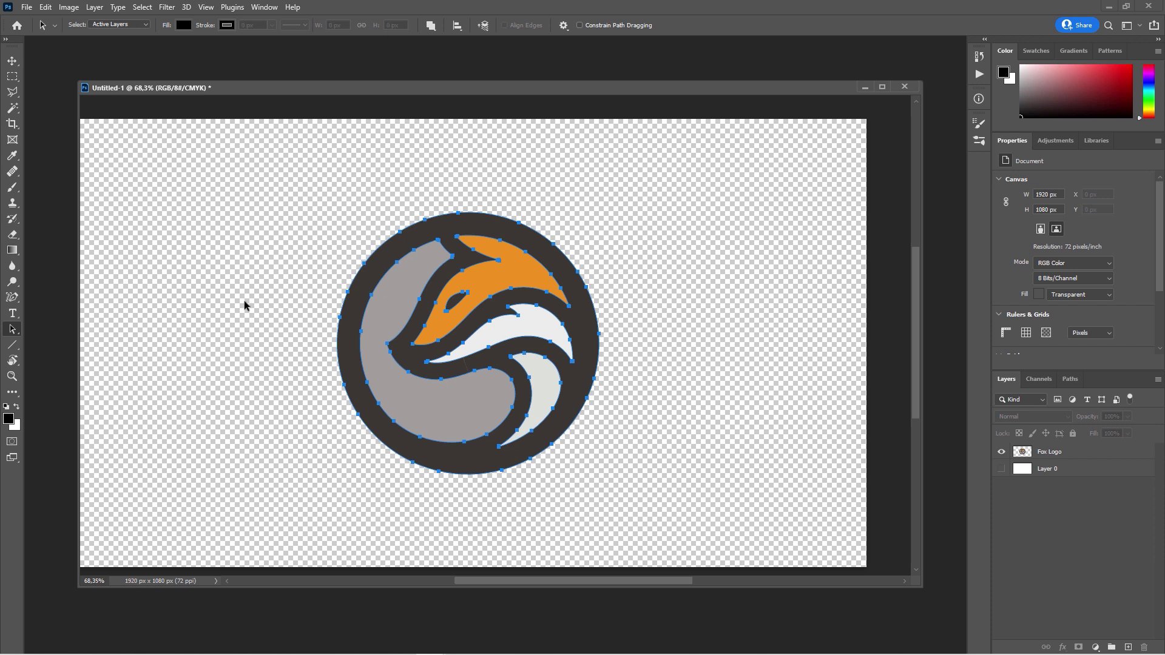
# Step: Free-transform the Fox Logo layer up to about 2140 x 2143 px, past the canvas edges
pyautogui.hotkey('ctrl', 't')
pyautogui.scroll(-3, 264, 310)
pyautogui.moveTo(436, 258); pyautogui.dragTo(595, 138)
pyautogui.scroll(2, 364, 327)
pyautogui.hotkey('alt', 'space')
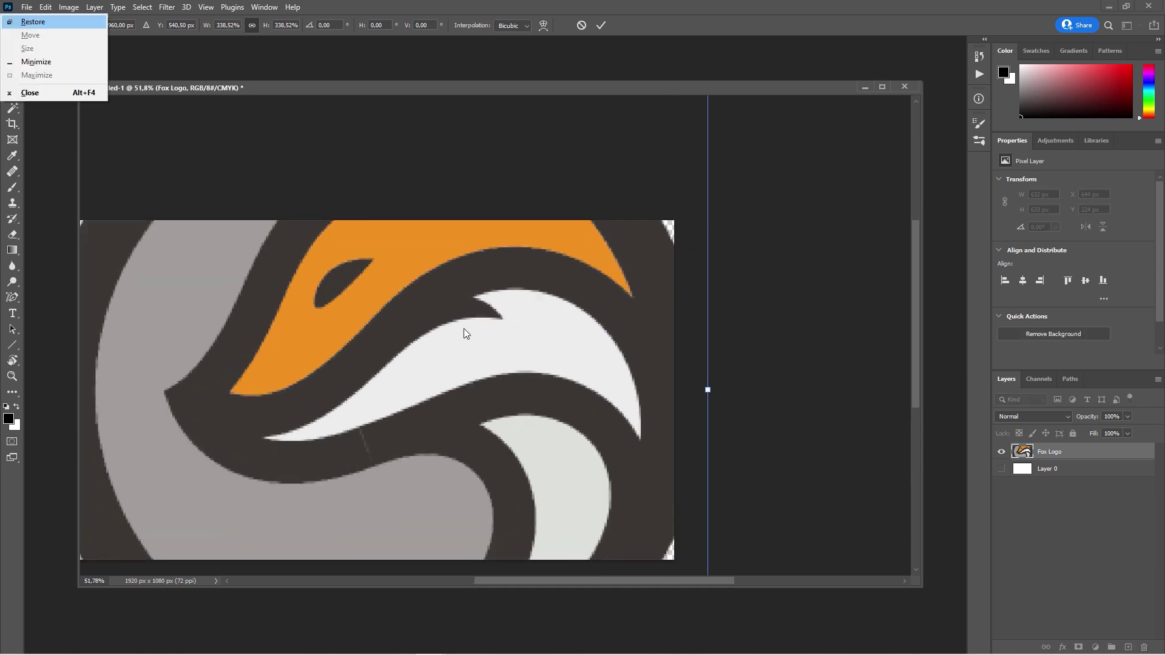
pyautogui.press('Escape')
pyautogui.press('Return')
pyautogui.scroll(2, 469, 275)
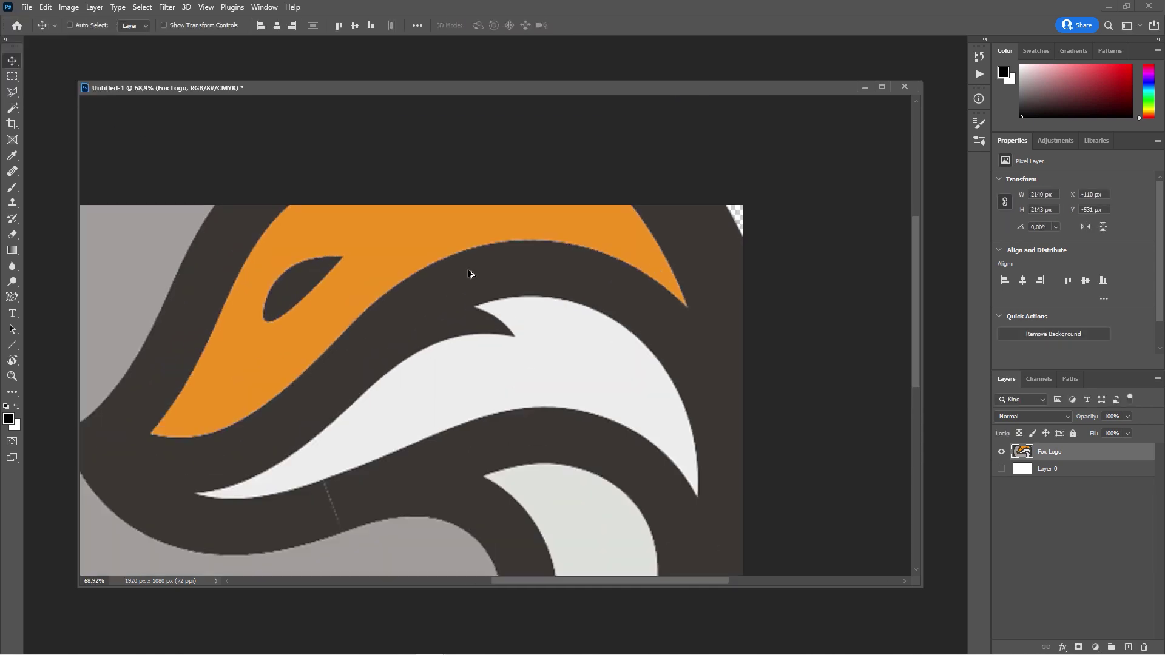
pyautogui.scroll(4, 469, 274)
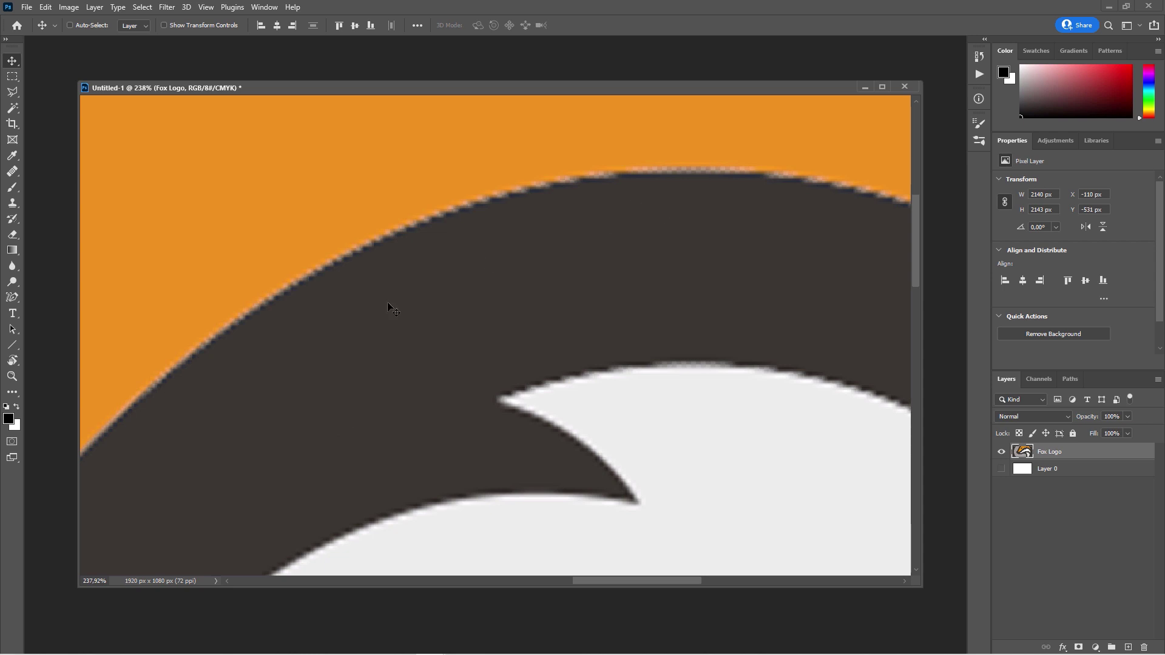
pyautogui.scroll(-6, 388, 303)
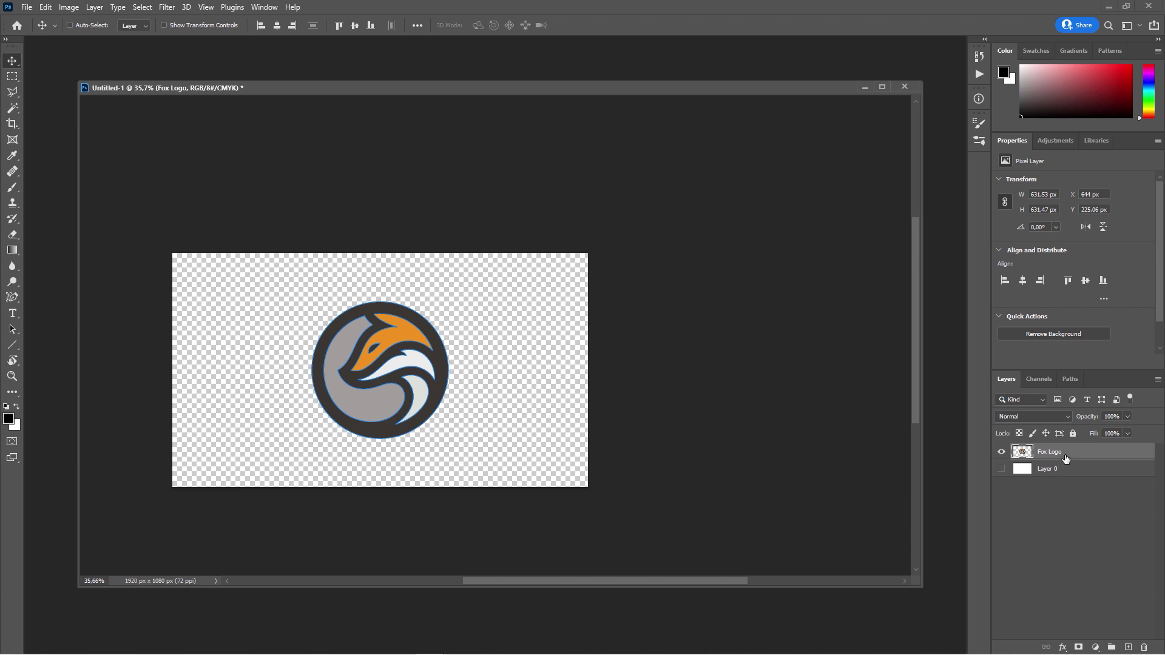
# Step: Hide Fox Logo, enlarge the Work Path past the canvas, and load it as a selection
pyautogui.hotkey('ctrl', ',')
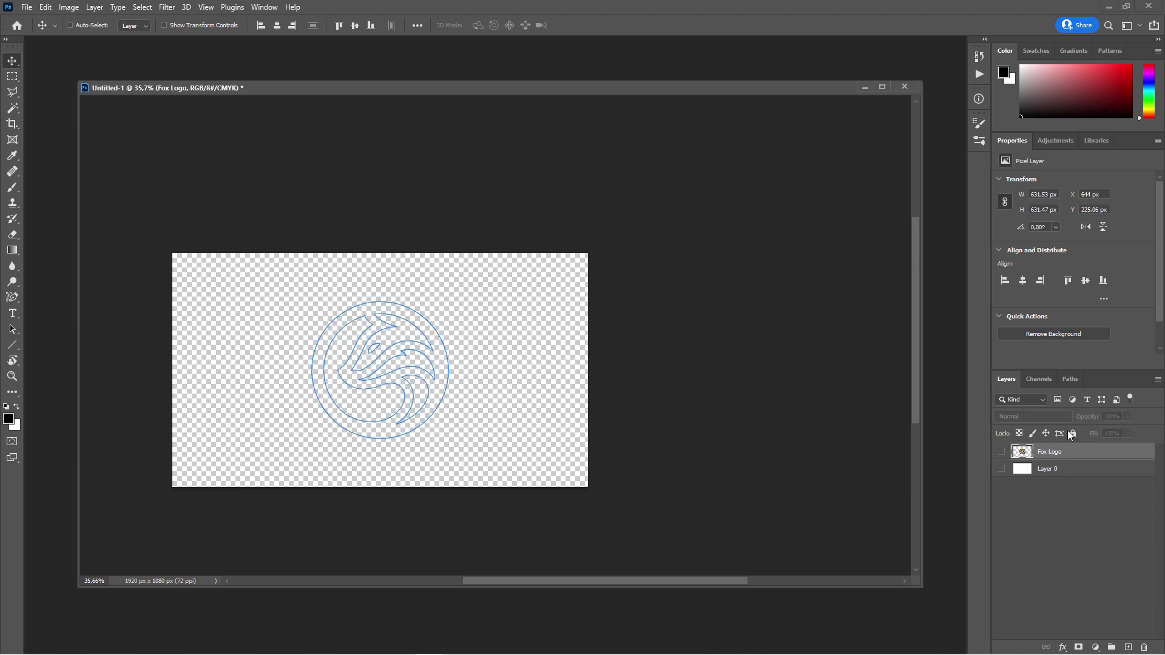
pyautogui.hotkey('ctrl', 't')
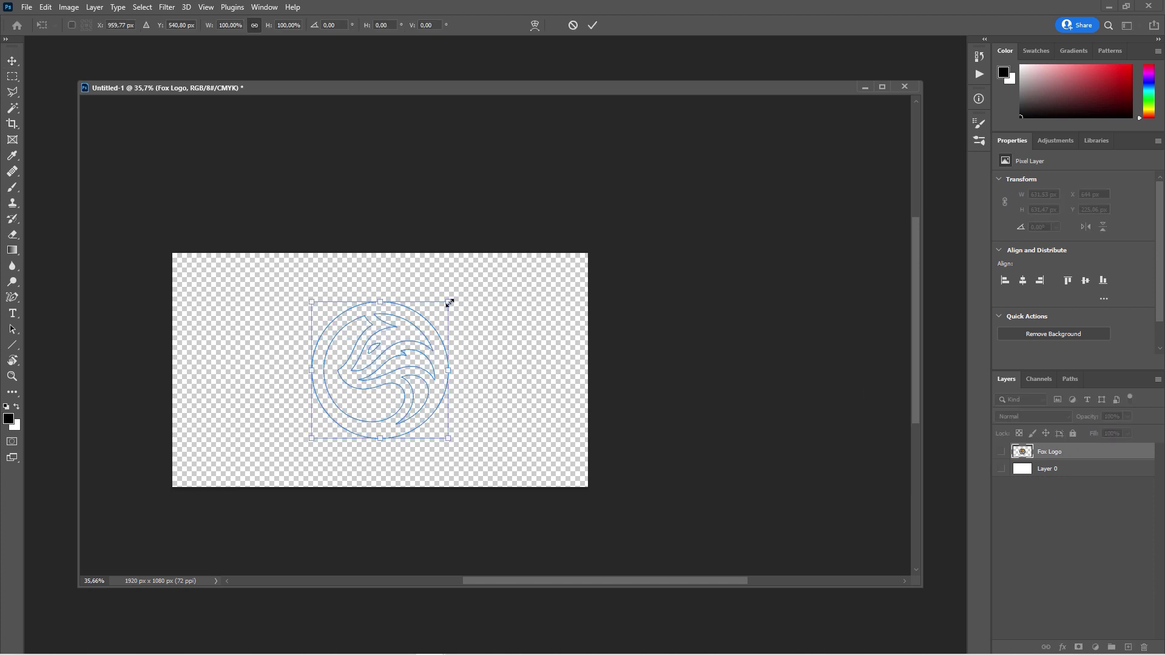
pyautogui.moveTo(449, 303); pyautogui.dragTo(575, 200)
pyautogui.press('Return')
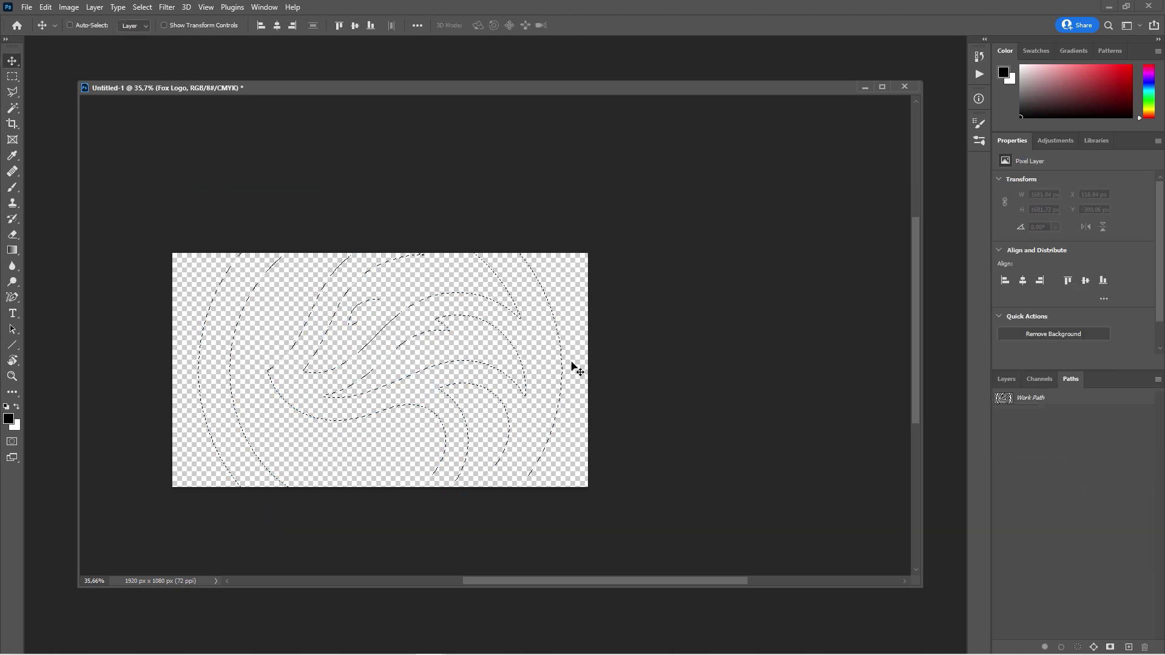
pyautogui.click(611, 389)
pyautogui.click(557, 248)
# Step: Fill the selection with foreground black on a new Layer 1, then deselect
pyautogui.click(1006, 378)
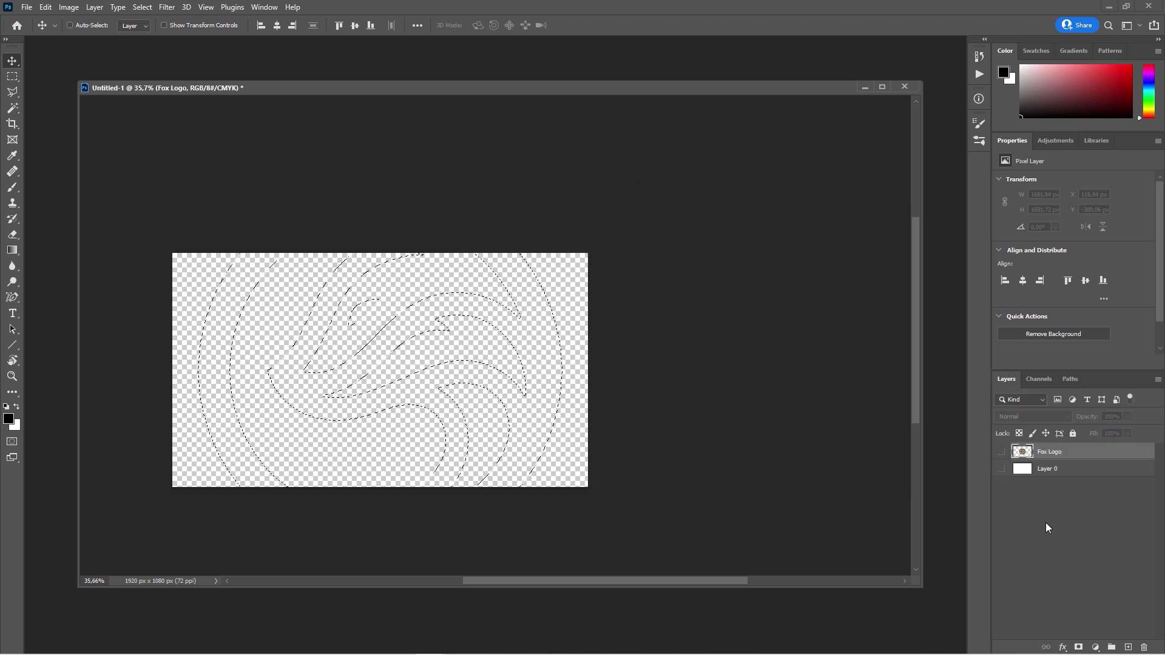
pyautogui.click(1128, 648)
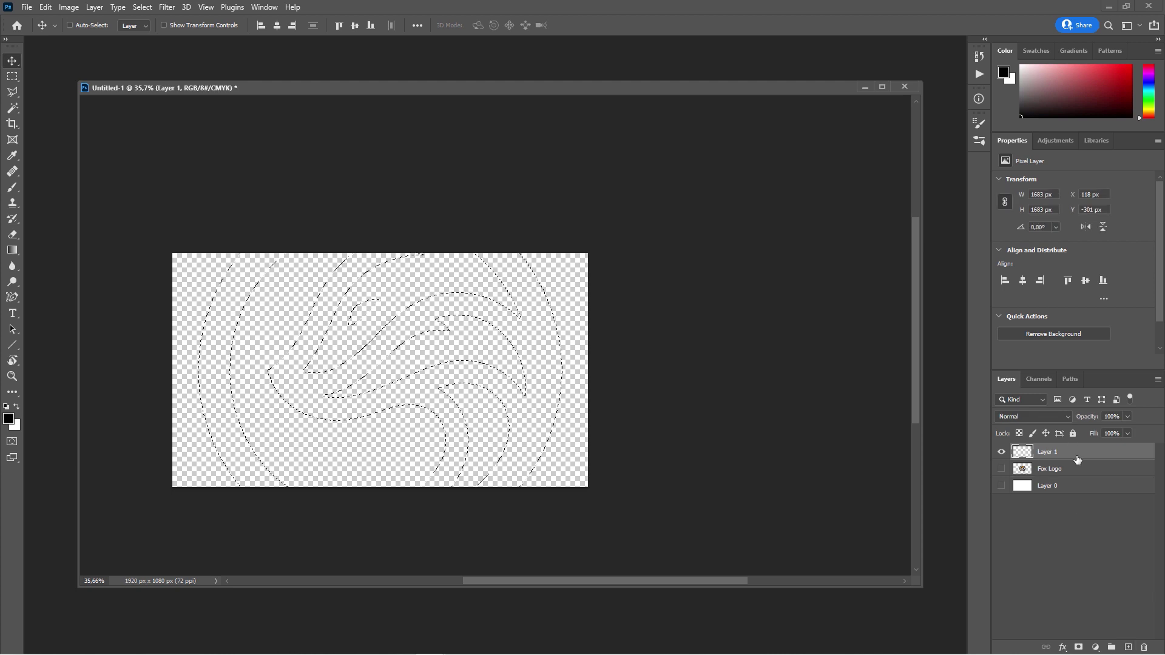
pyautogui.hotkey('alt', 'BackSpace')
pyautogui.hotkey('ctrl', 'd')
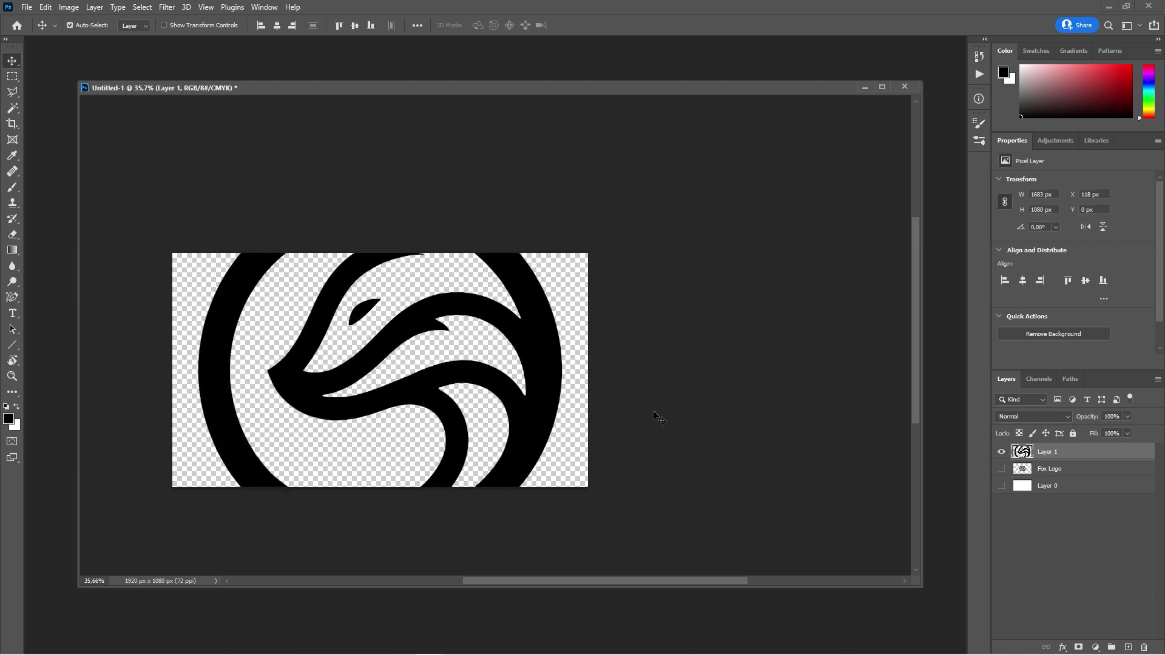
# Step: Zoom in and out to inspect the black-filled fox logo
pyautogui.scroll(5, 329, 329)
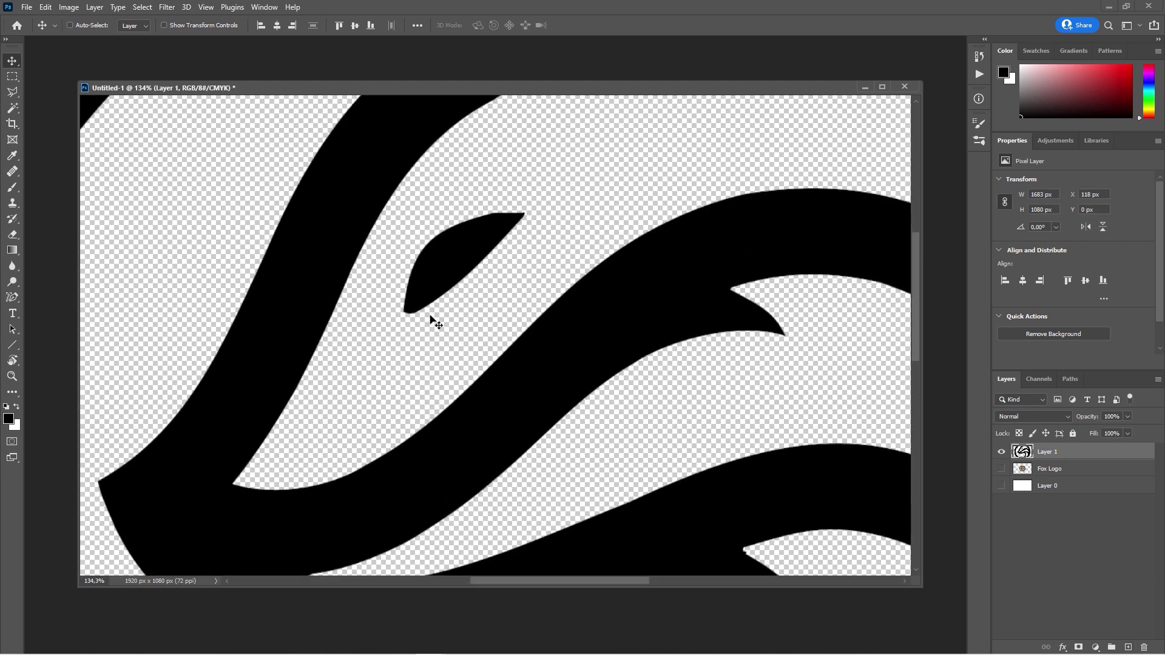
pyautogui.scroll(-3, 434, 320)
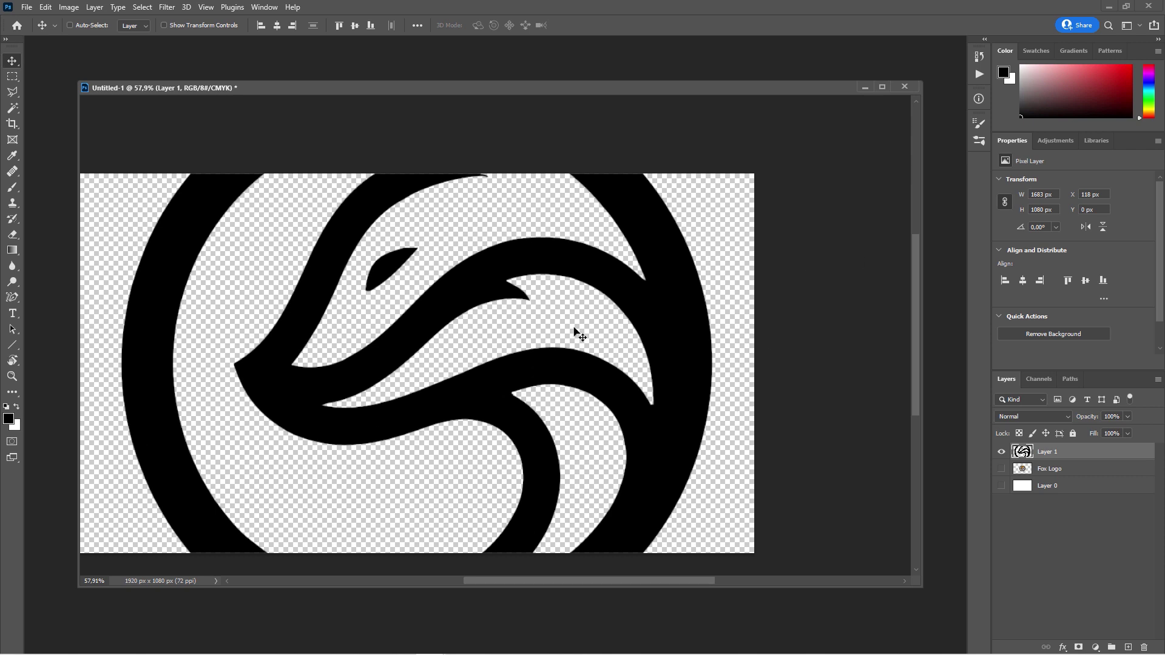